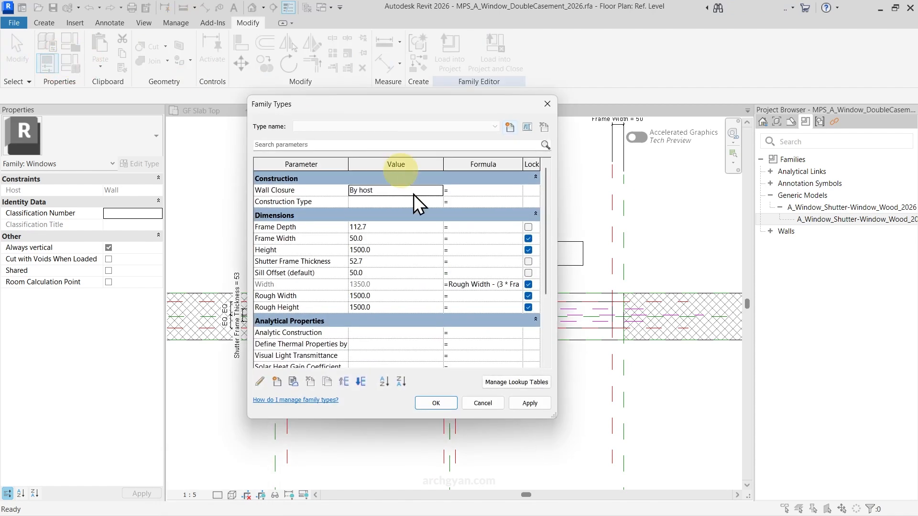
Add a new type-based length parameter named Shutter Width to the window family.
left_click_drag(332, 105, 622, 75)
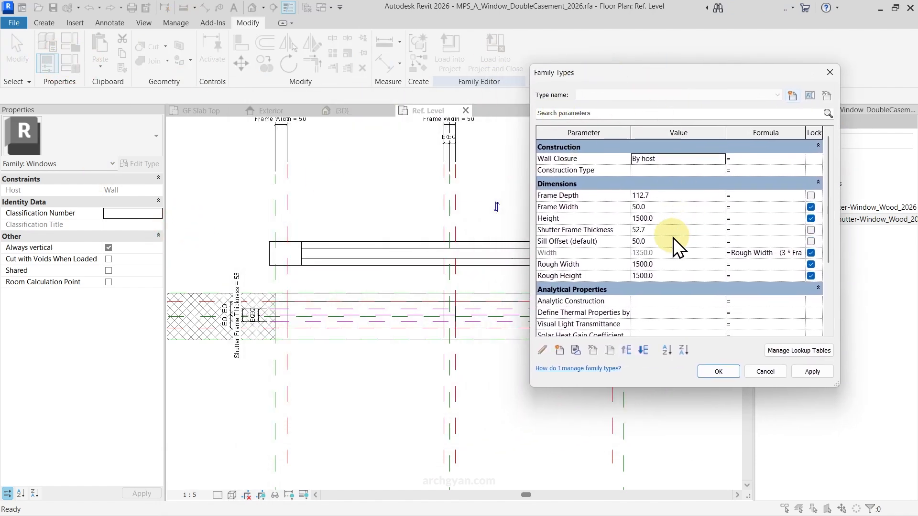
left_click_drag(654, 71, 557, 54)
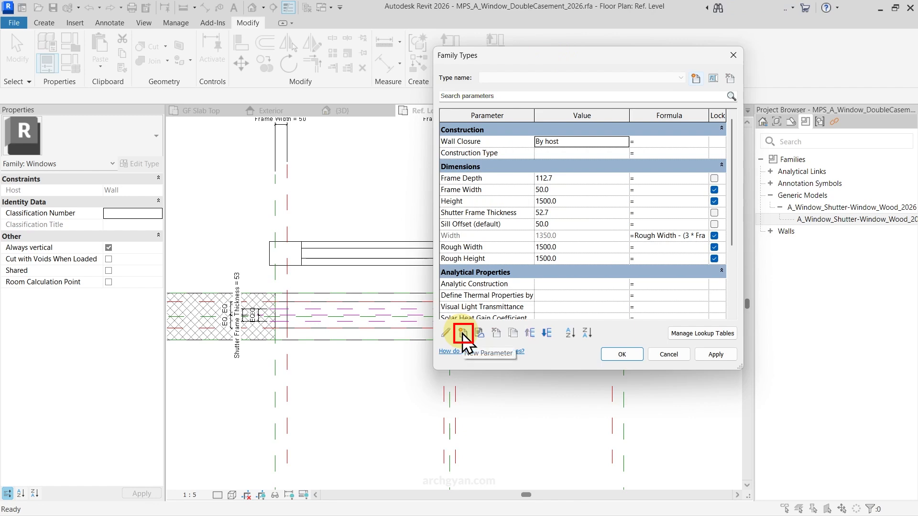
left_click(463, 334)
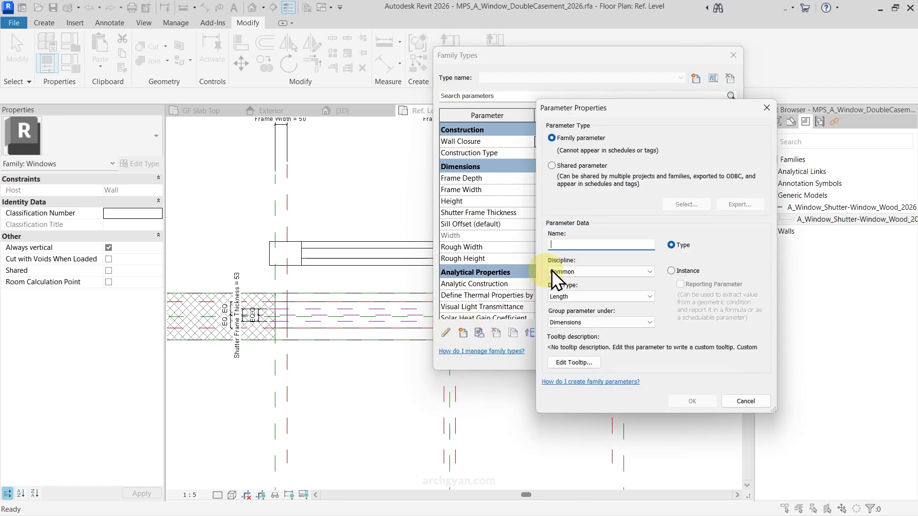
type("S")
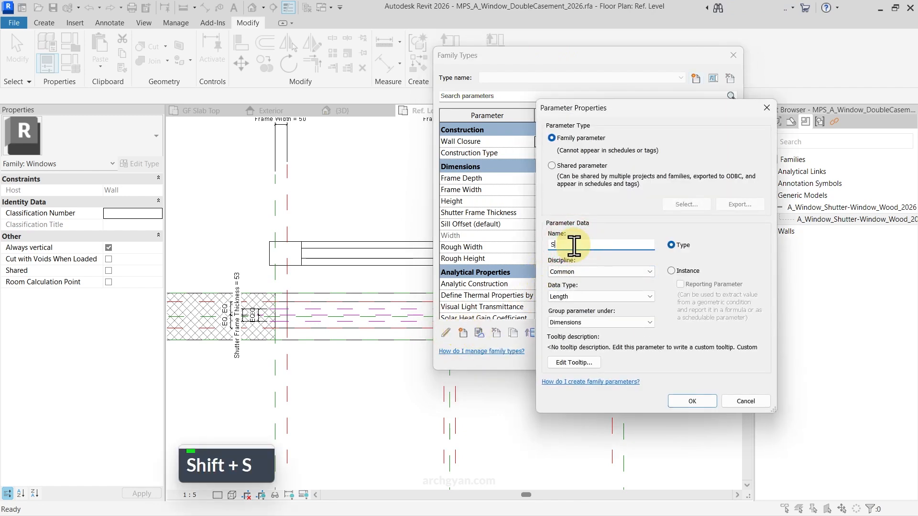
type("hutter Width")
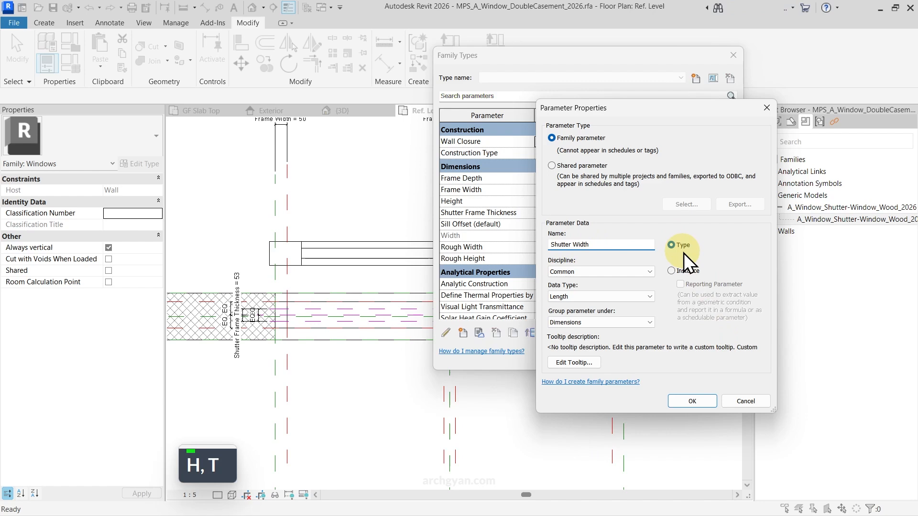
left_click(686, 399)
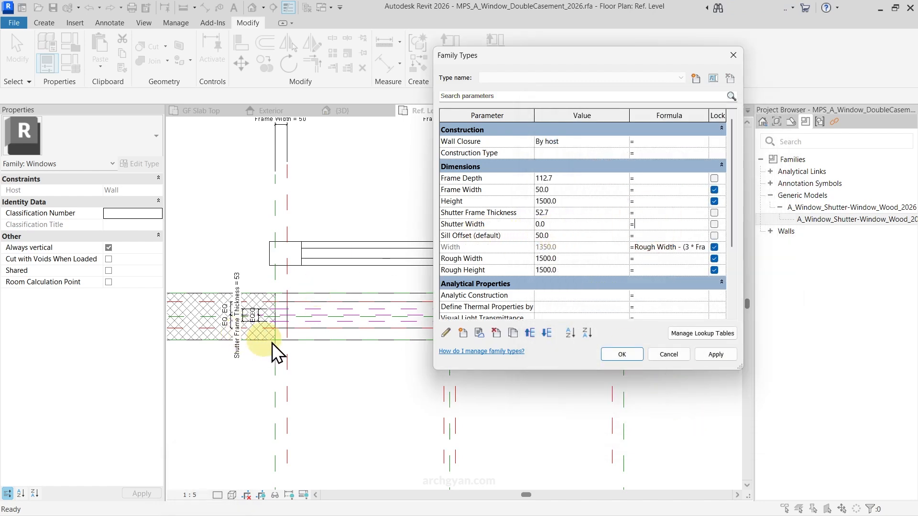
Give the Shutter Width parameter the formula (Rough Width / 2).
left_click_drag(523, 58, 680, 53)
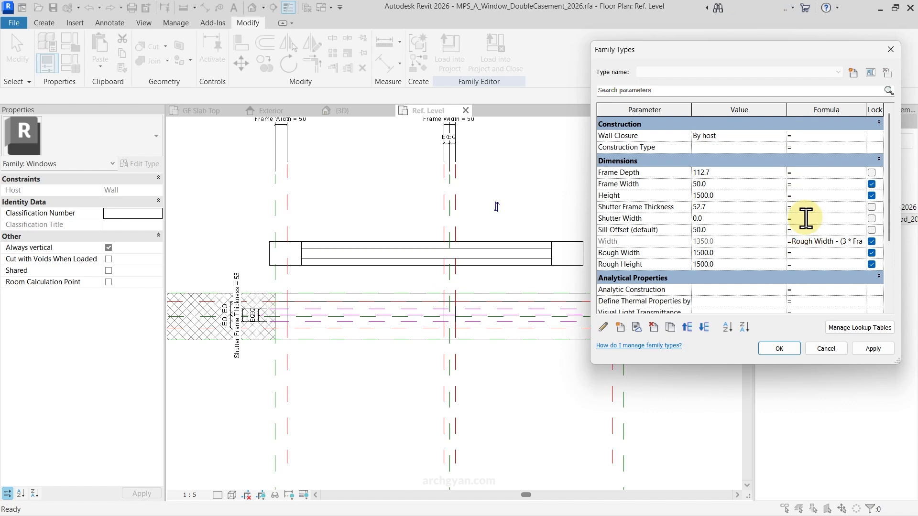
key("shift")
key("shift")
key("shift")
type("Rough Width/2)")
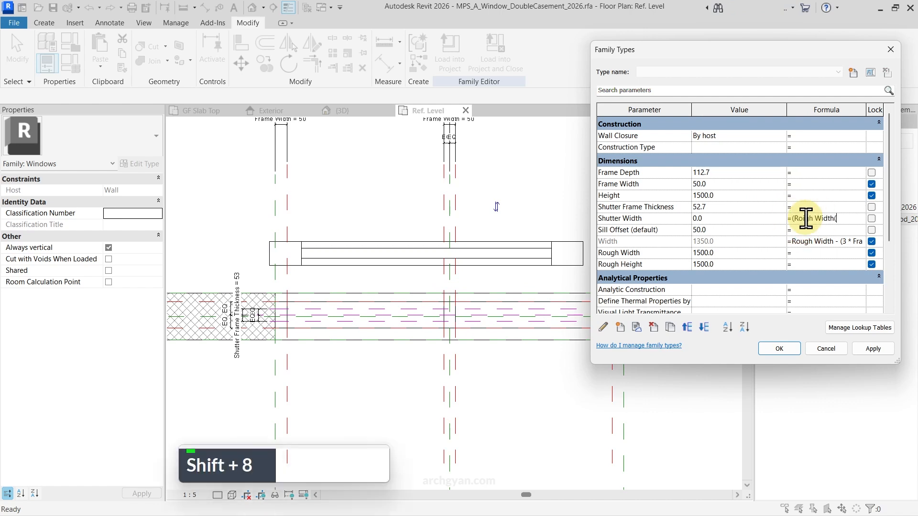
key("Return")
key("Return")
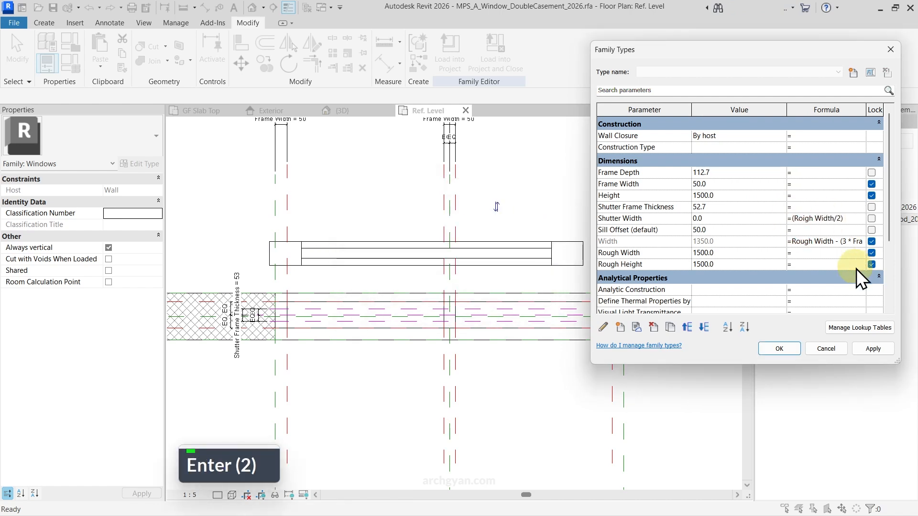
left_click(841, 225)
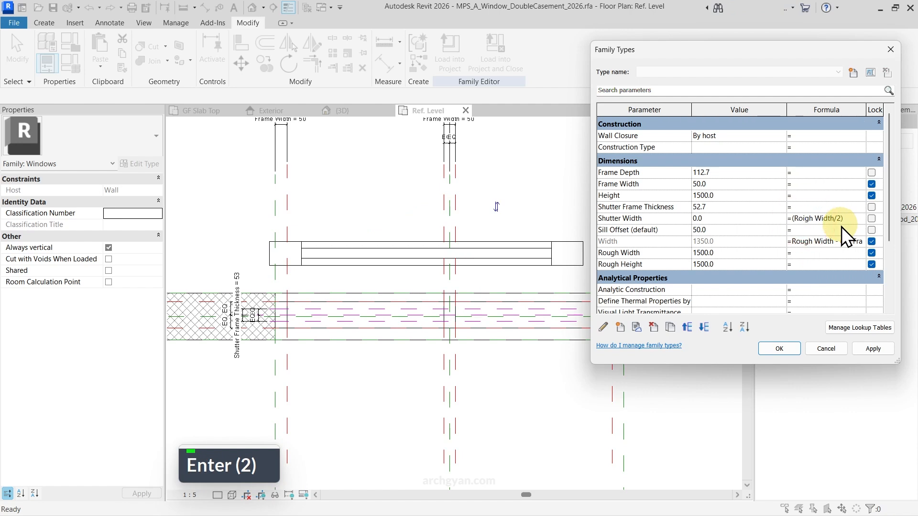
key("BackSpace")
key("Return")
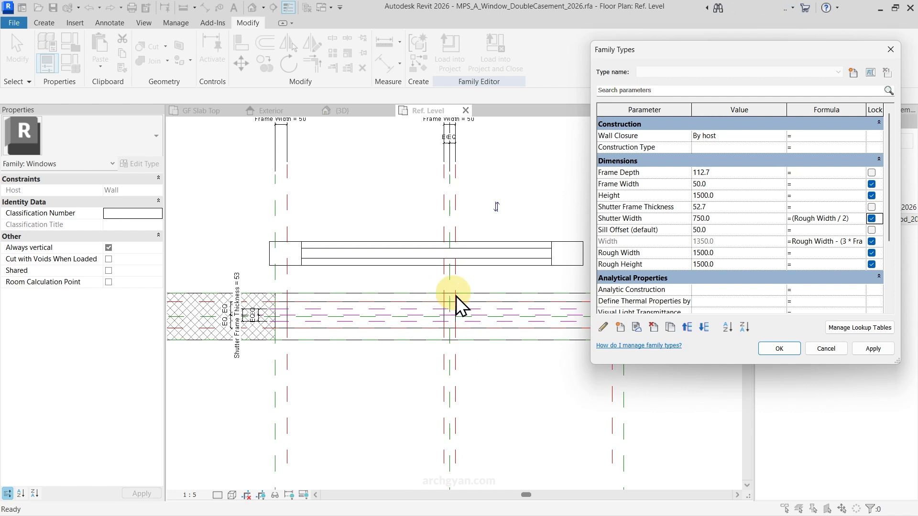
Extend the Shutter Width formula to (Rough Width / 2) - Frame Width and accept the family types.
left_click(854, 219)
type("-")
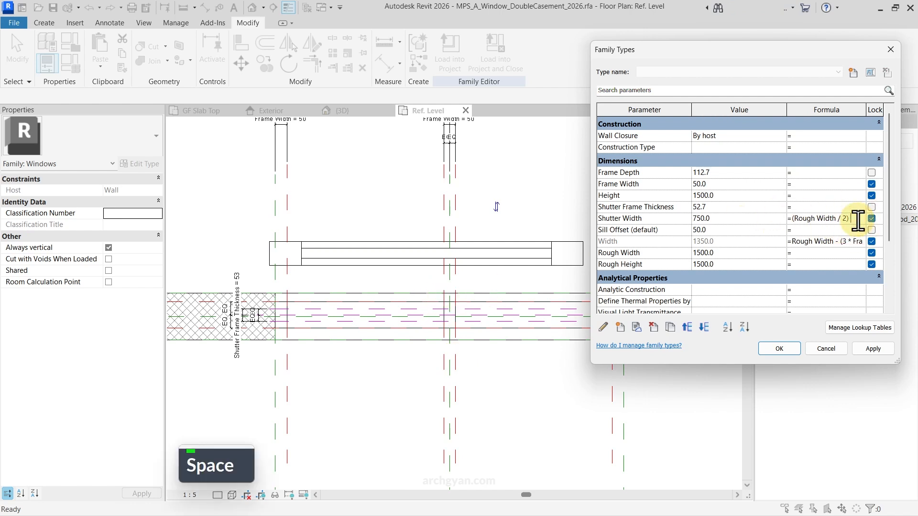
type(" Frame Width")
key("Return")
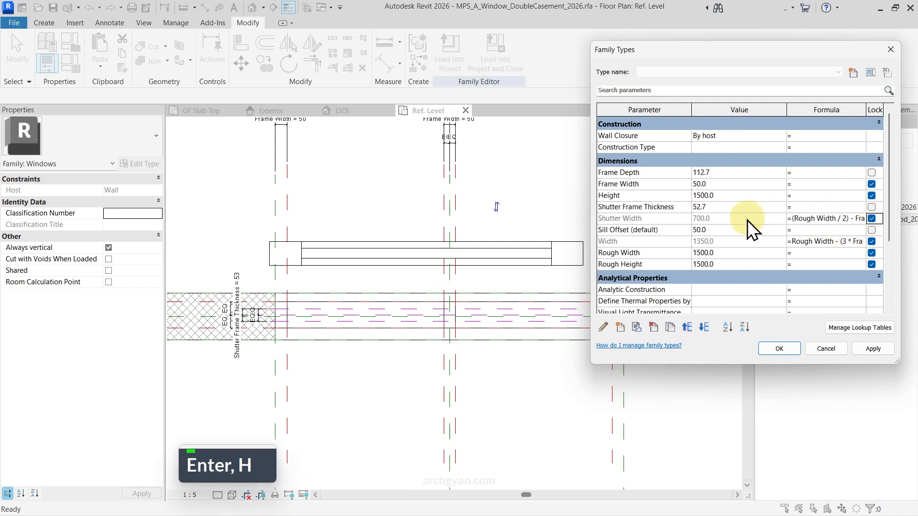
left_click(782, 350)
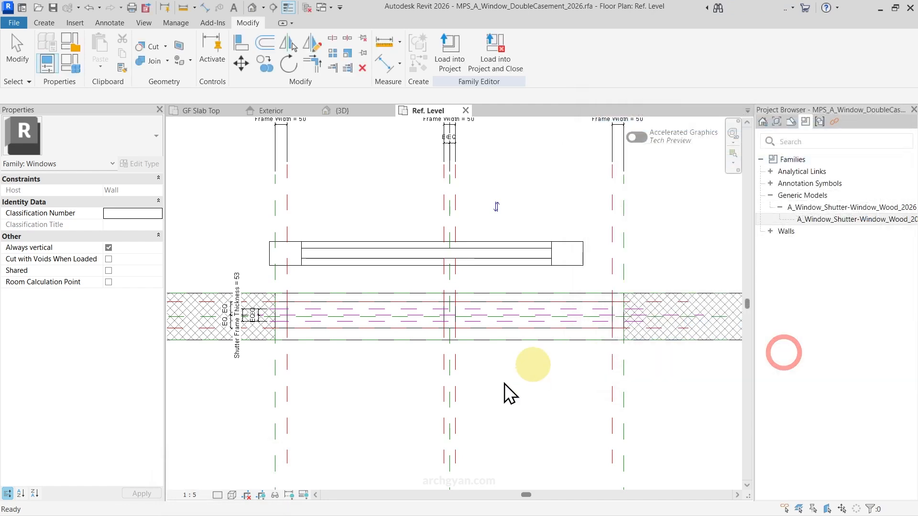
Measure from the left frame's inner reference plane to the window's centre plane and to the mullion's near reference plane.
left_click(184, 7)
left_click(287, 368)
left_click(449, 369)
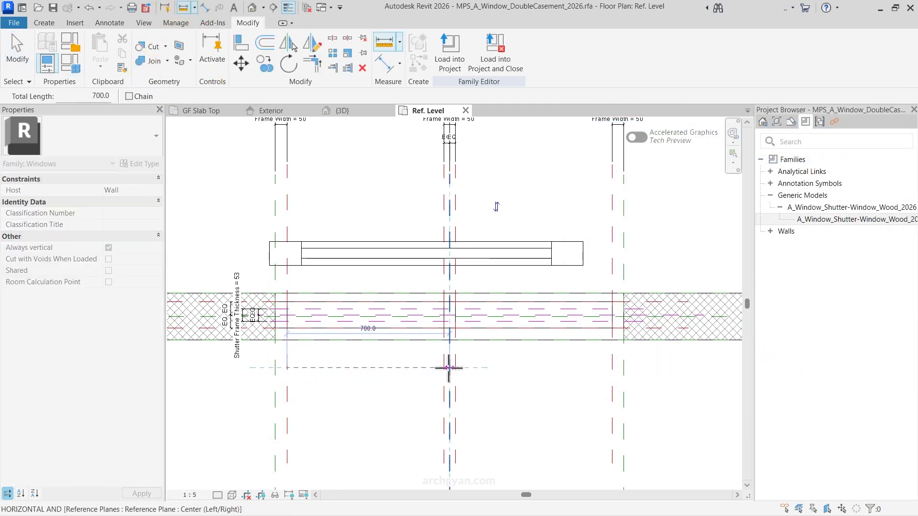
scroll(441, 371, "up", 3)
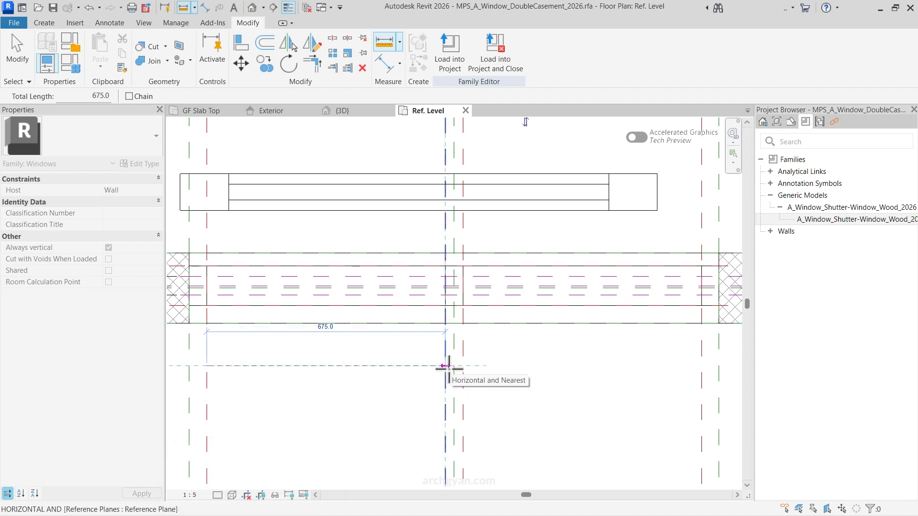
scroll(448, 368, "down", 2)
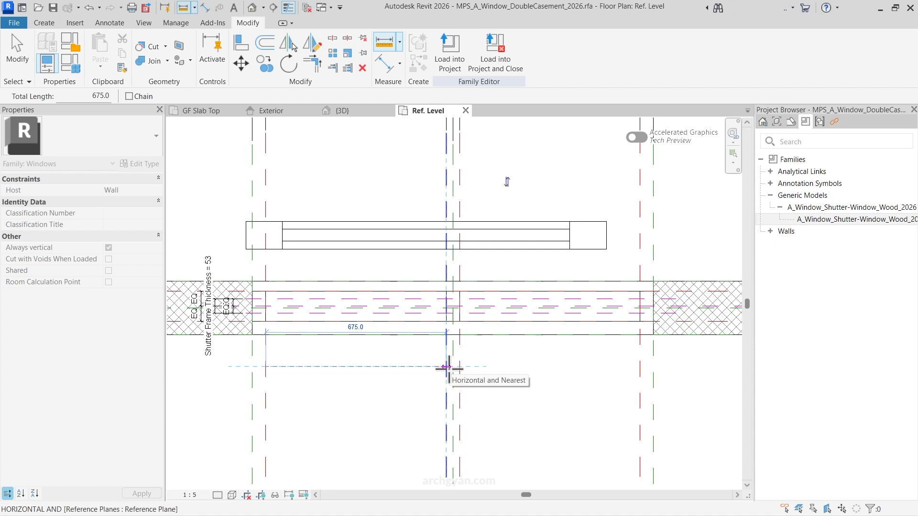
key("Escape")
key("Escape")
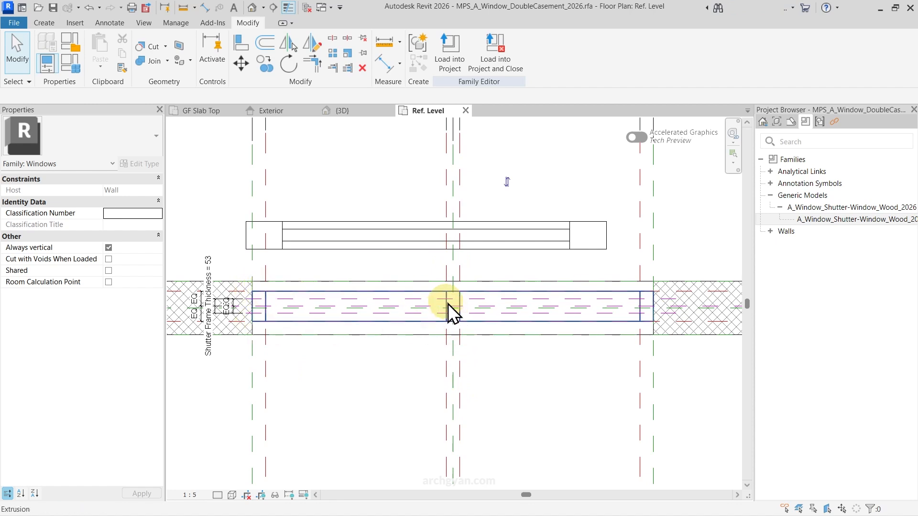
Change the Shutter Width formula to (Rough Width / 2) - Frame Width - (Frame Width / 2) and accept it.
left_click(70, 64)
left_click(832, 218)
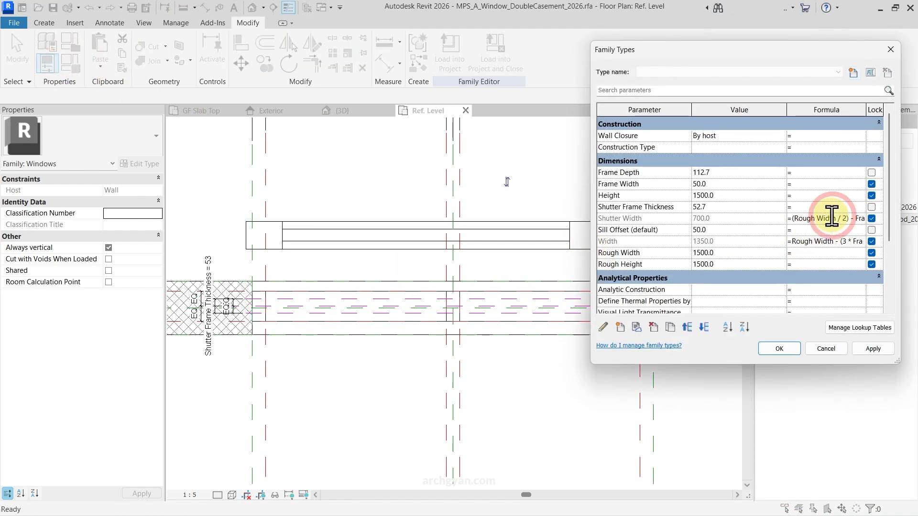
type("- (Frame W")
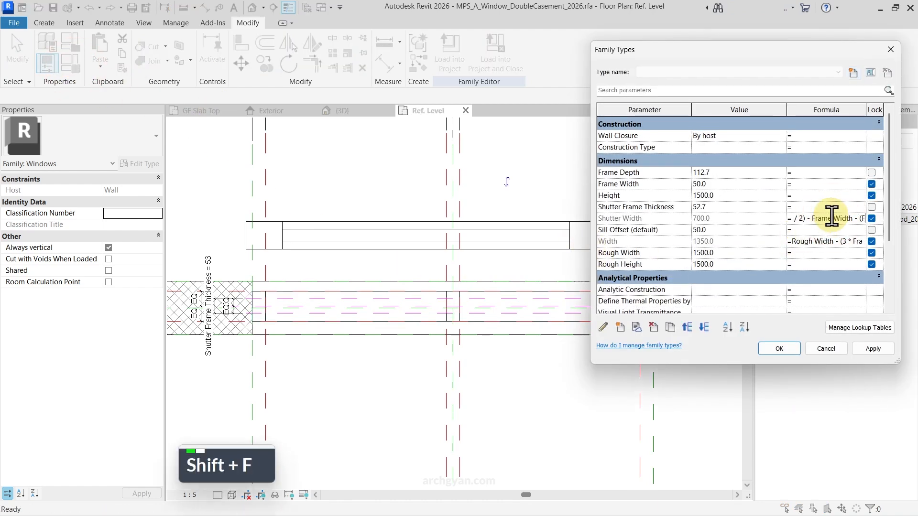
type("id")
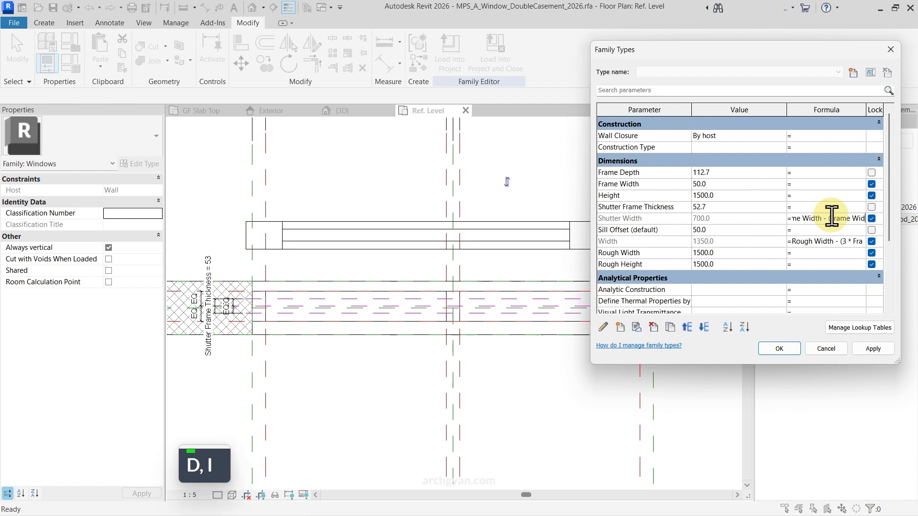
type("th /")
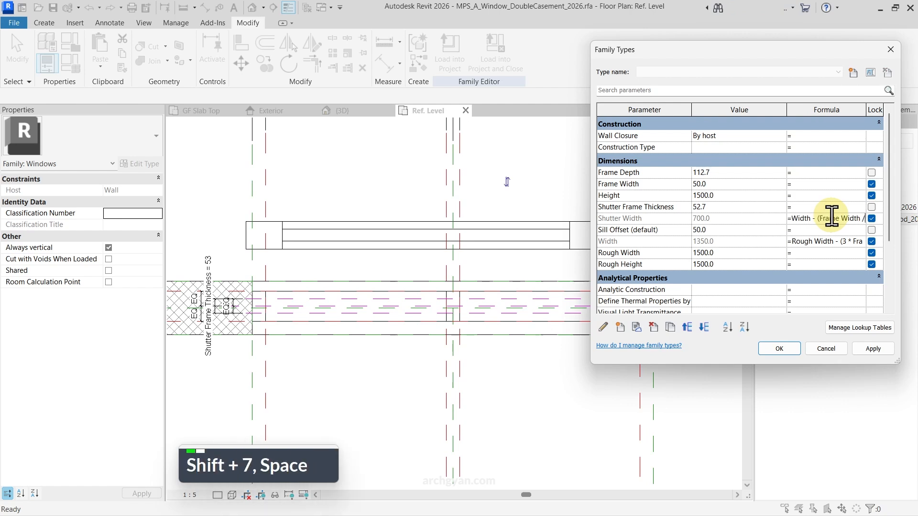
type(" 2 )")
key("Return")
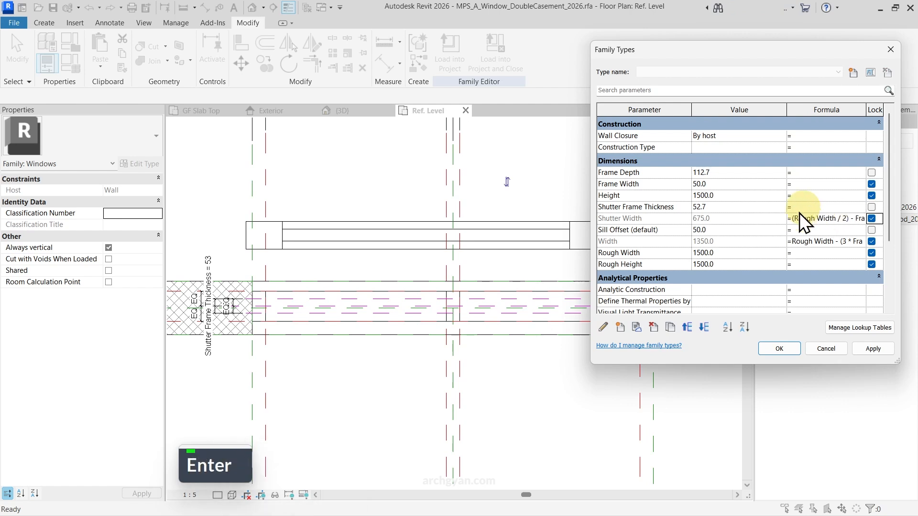
left_click(775, 347)
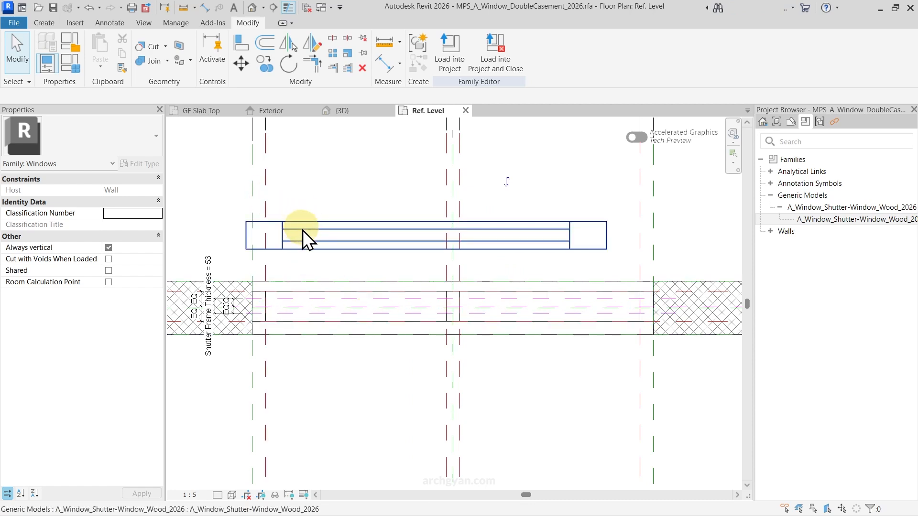
Associate the nested shutter's Width type parameter with the Shutter Width family parameter.
scroll(188, 352, "up", 4)
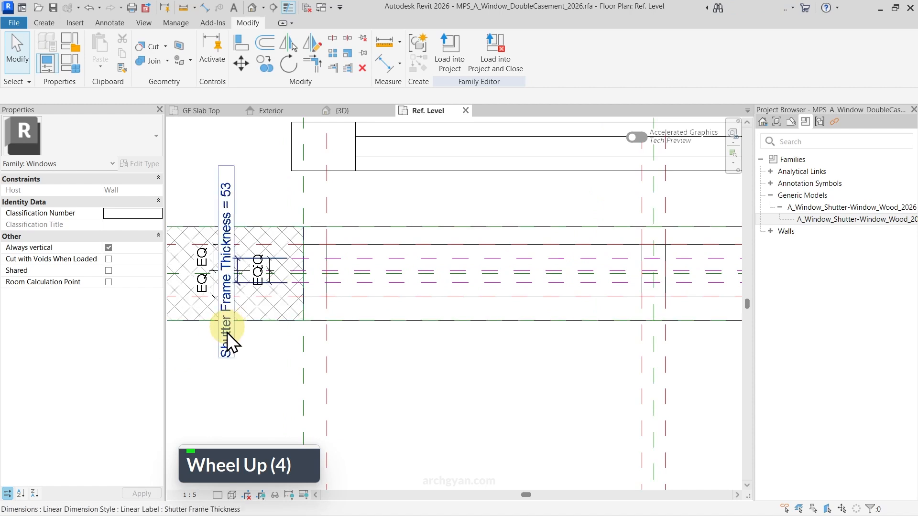
scroll(225, 337, "down", 3)
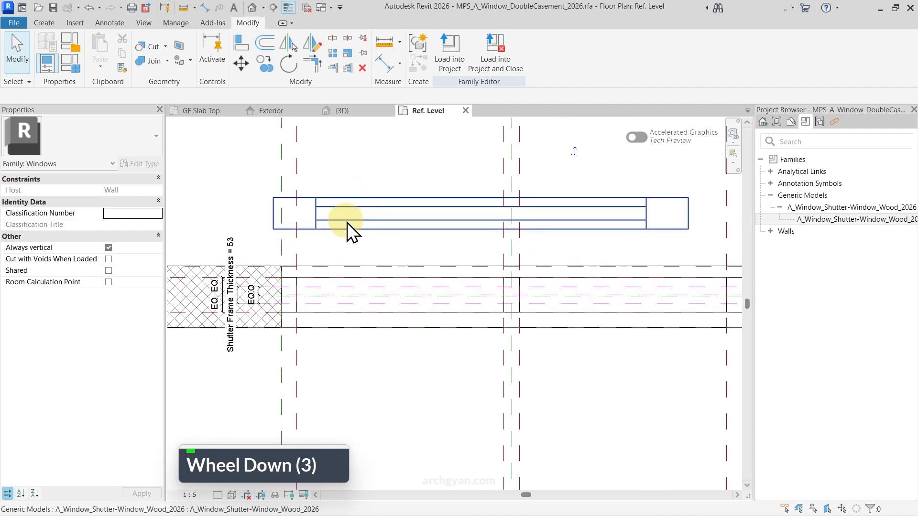
left_click(360, 220)
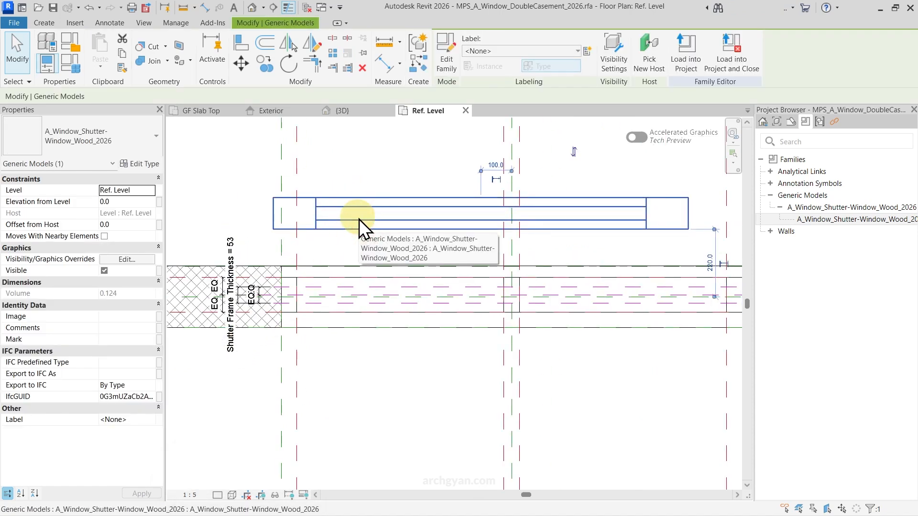
left_click(144, 164)
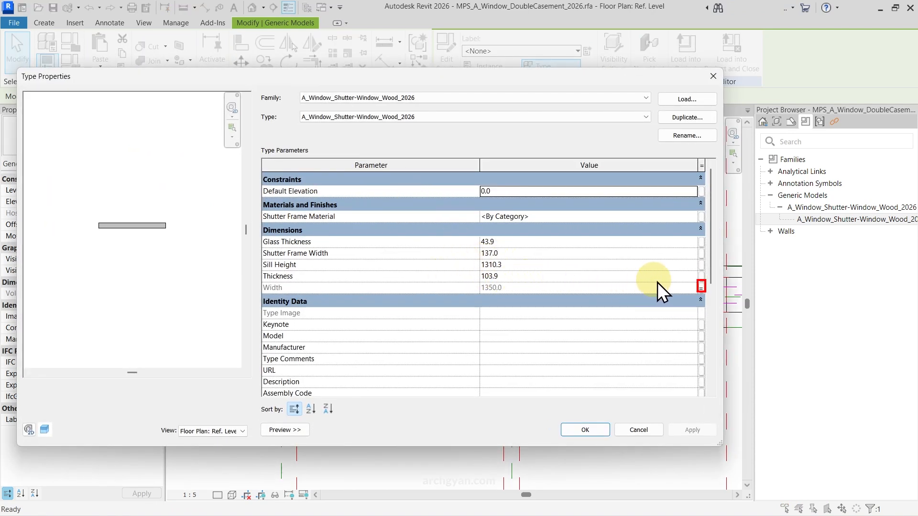
left_click(701, 287)
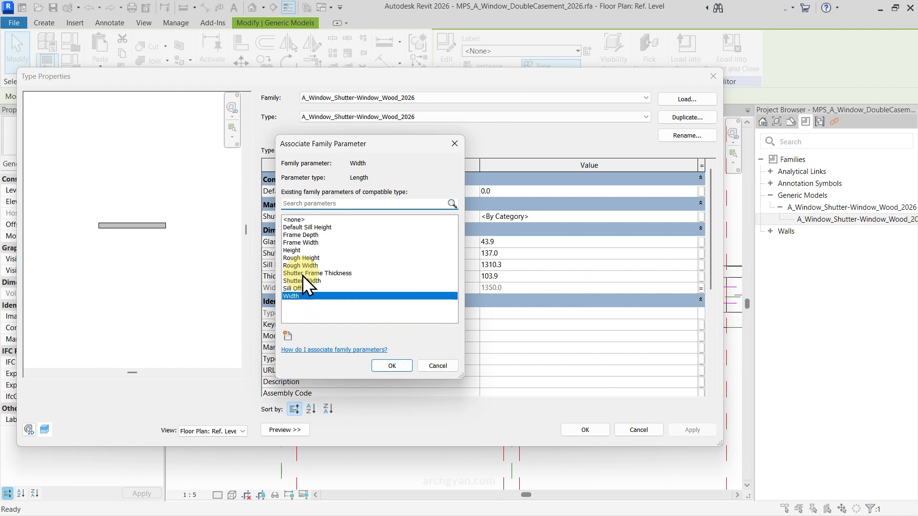
left_click(319, 282)
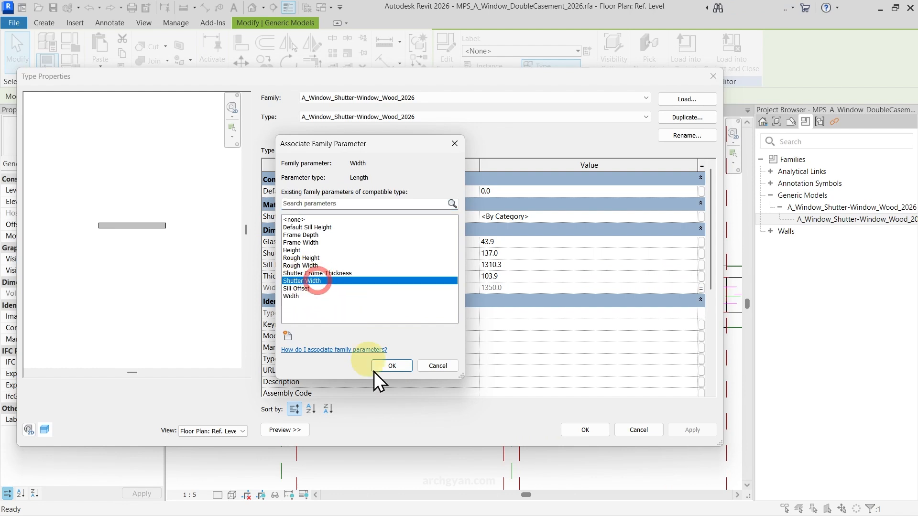
left_click(401, 368)
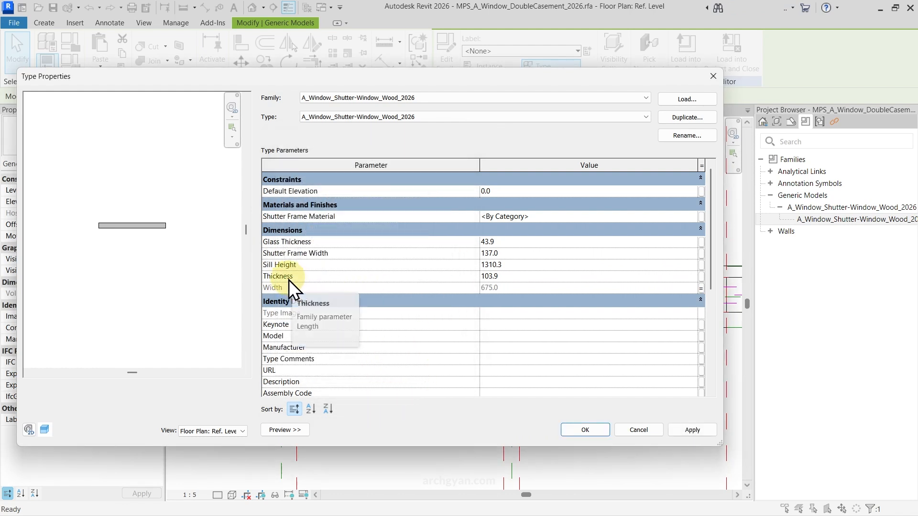
Associate the shutter's Thickness with the Shutter Frame Thickness parameter and accept the type properties.
double_click(701, 277)
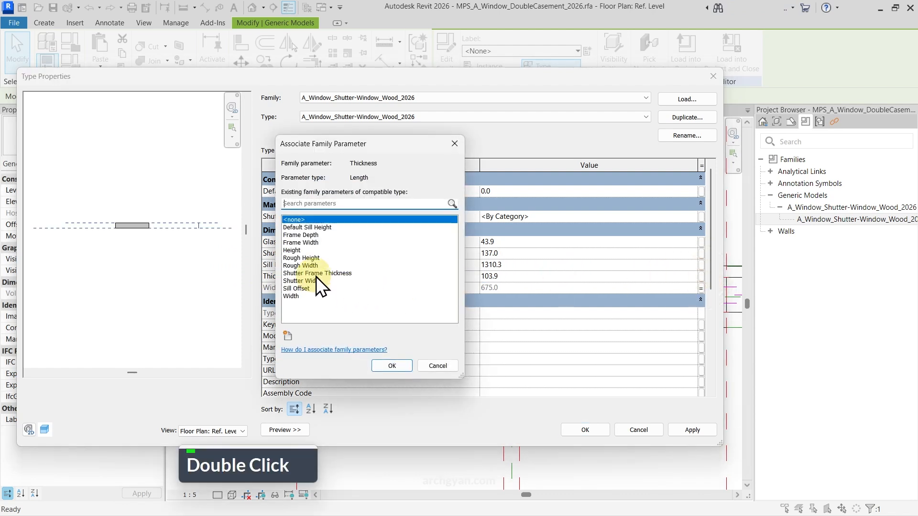
left_click(317, 275)
left_click(391, 366)
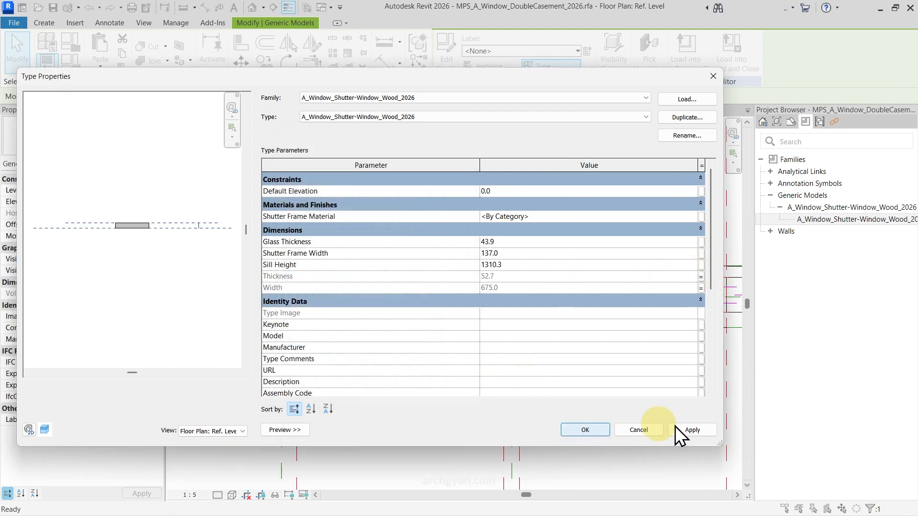
left_click(587, 431)
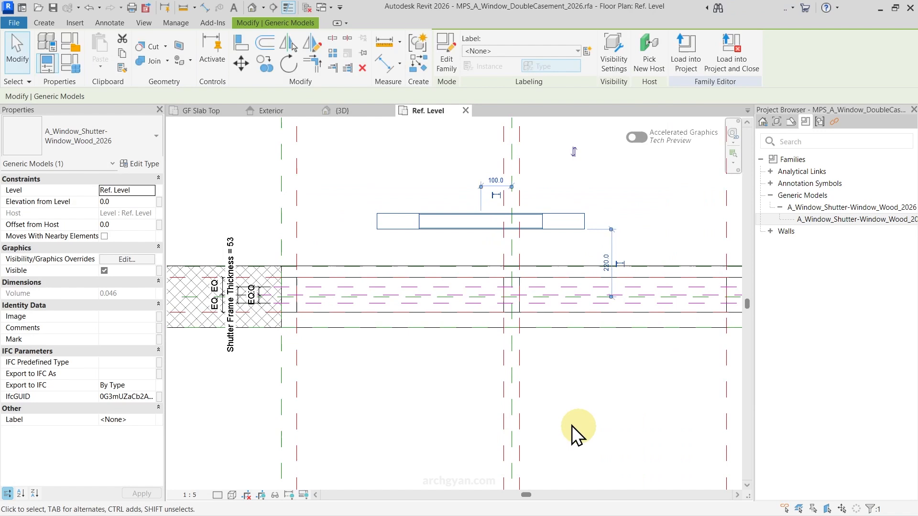
key("Escape")
key("Escape")
Move the nested shutter away from the wall and further left, roughly over the window's left bay.
left_click(412, 225)
left_click_drag(412, 224, 385, 181)
scroll(420, 215, "up", 1)
key("a")
key("l")
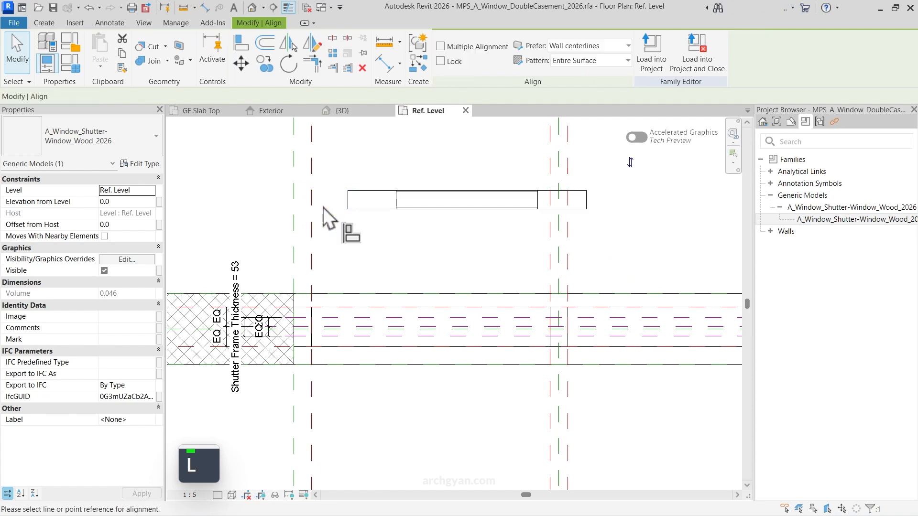
left_click(312, 202)
key("Escape")
key("Escape")
Align the shutter's left edge to the left frame's inner reference plane and lock the alignment.
key("a")
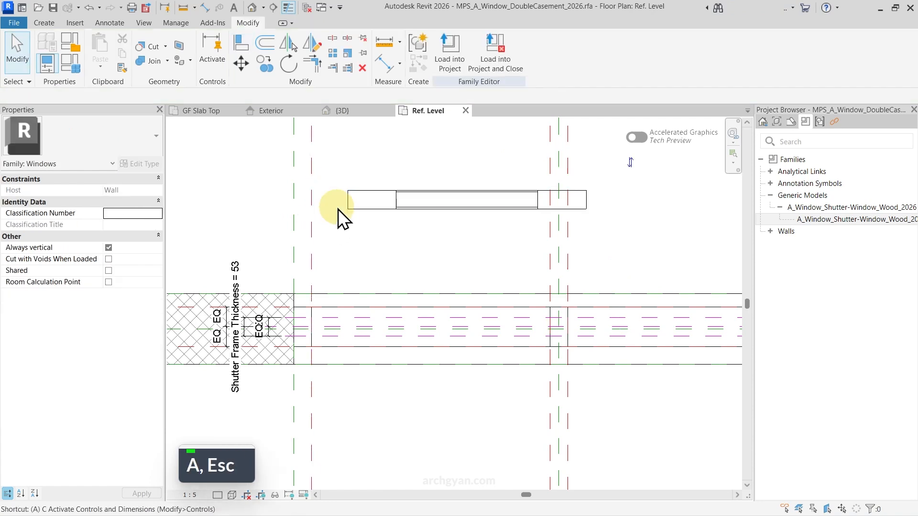
key("l")
left_click(313, 205)
left_click(293, 285)
Align the shutter's lower face in plan to the lower Shutter Frame Thickness reference plane, lock it, and check the shutter's alignment constraints.
scroll(325, 344, "up", 2)
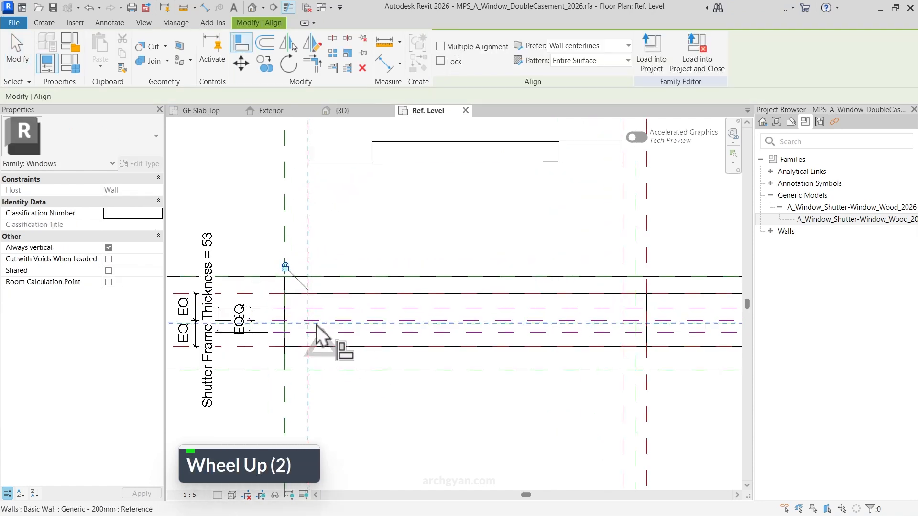
scroll(327, 248, "down", 4)
scroll(333, 330, "up", 4)
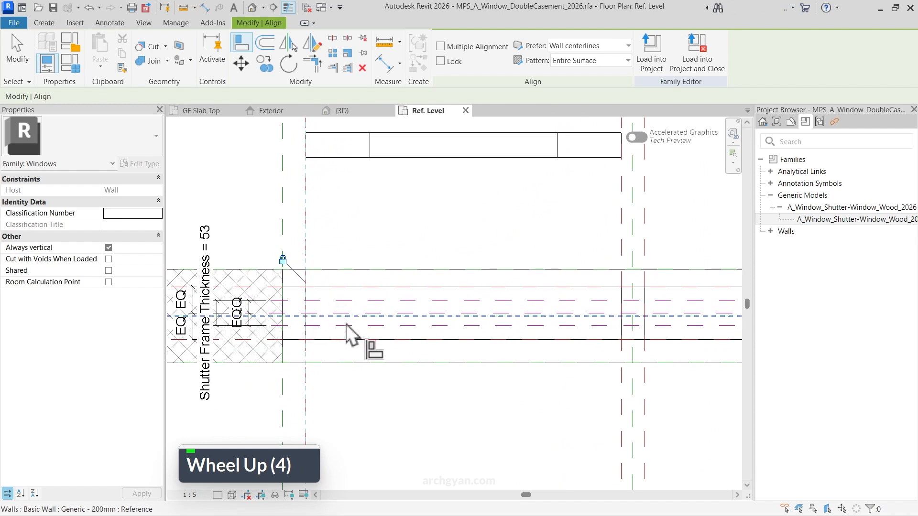
left_click(353, 326)
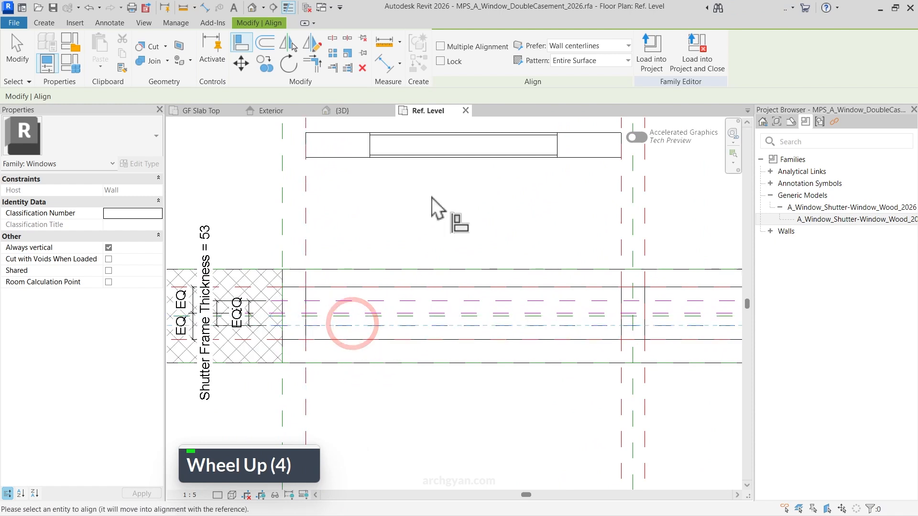
left_click(434, 158)
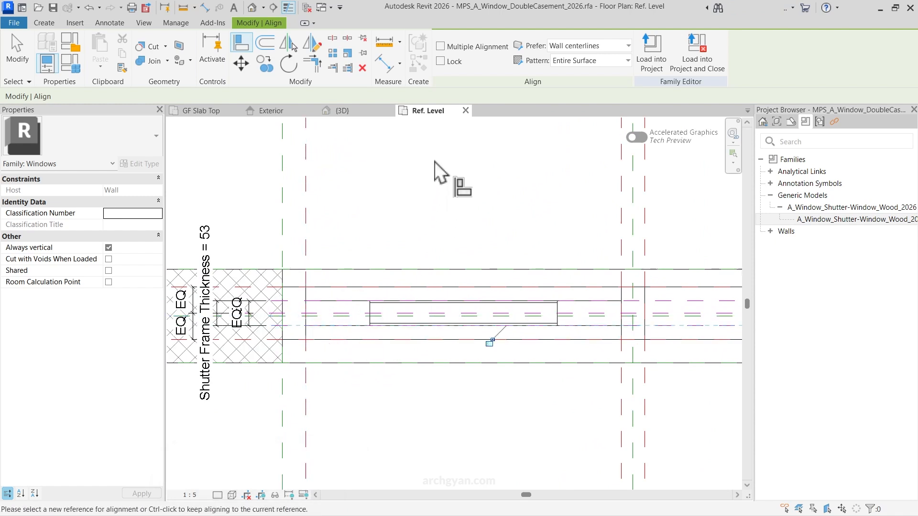
left_click(489, 343)
key("Escape")
key("Escape")
left_click(555, 315)
scroll(430, 325, "down", 4)
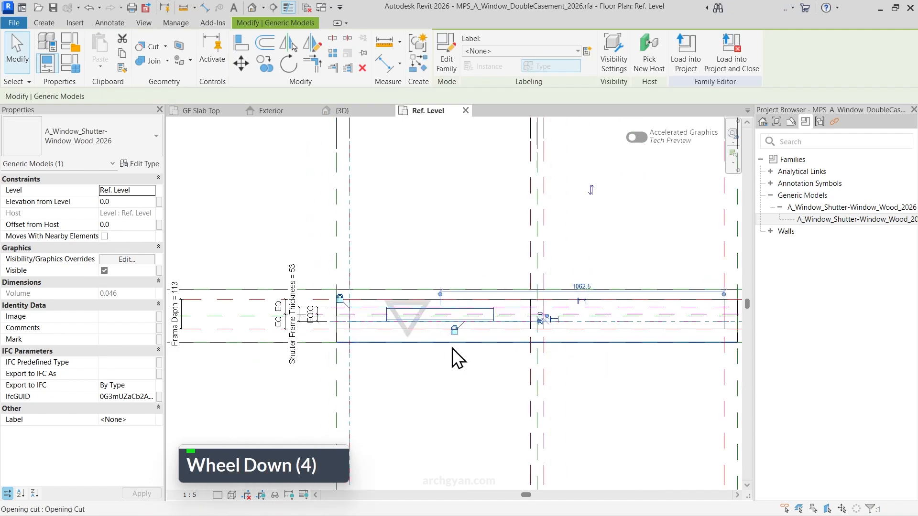
key("Escape")
key("Escape")
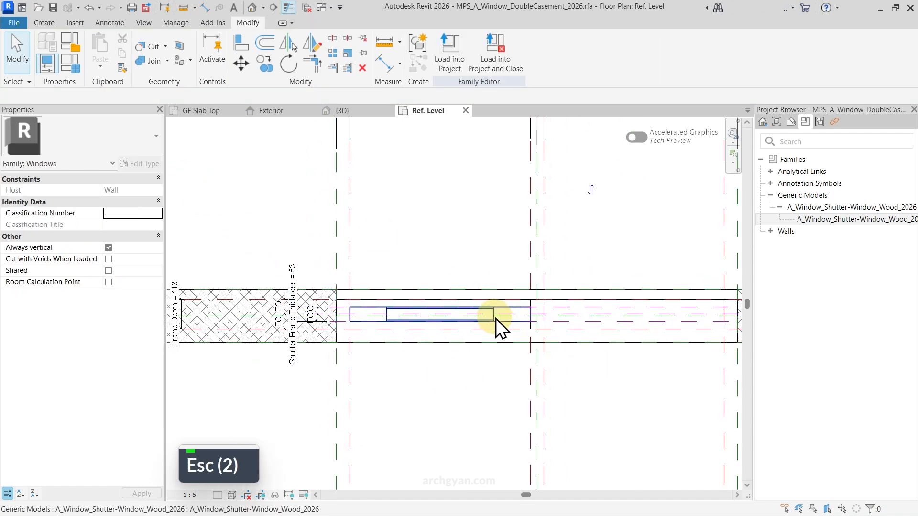
Create a new family type named "Type 1 - 5' x 5'".
left_click(69, 64)
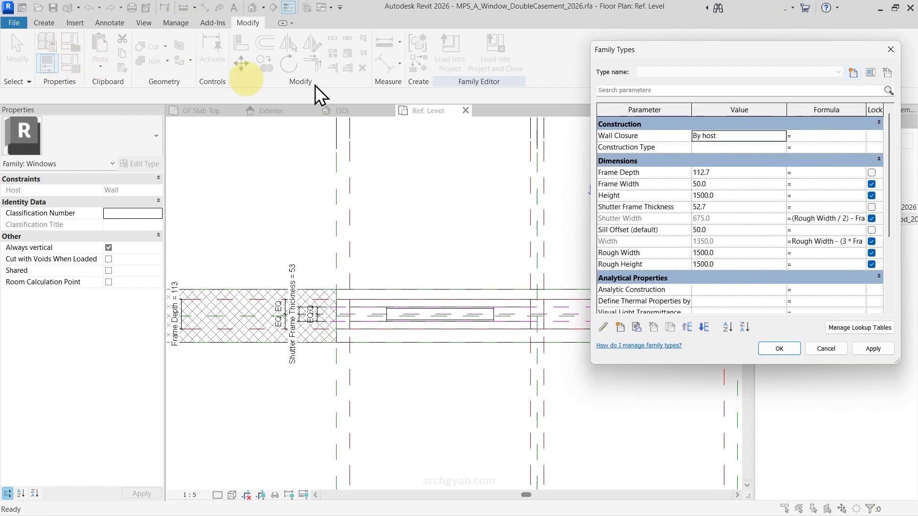
left_click(854, 76)
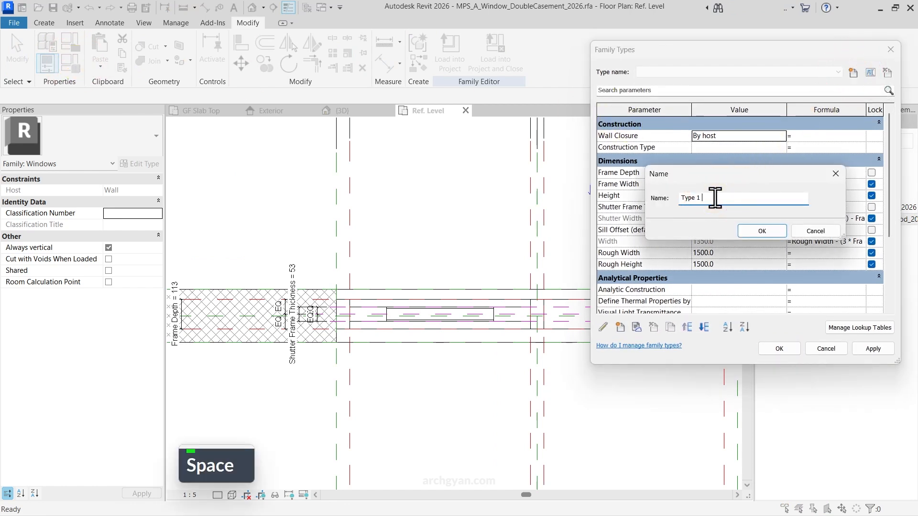
type("- 5' x")
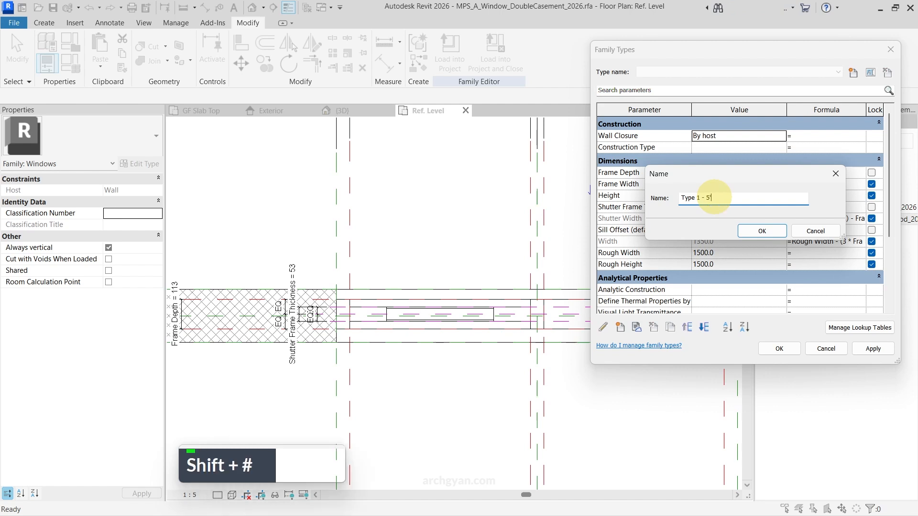
type(" 5'")
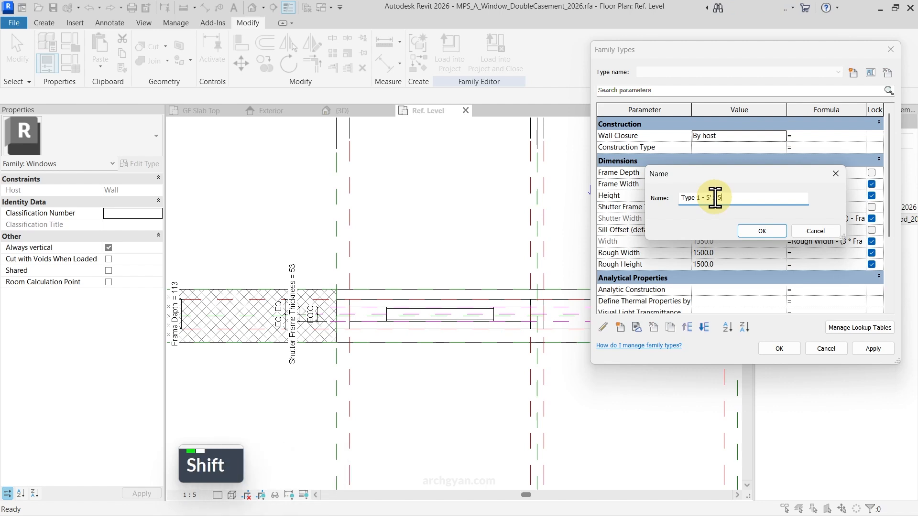
left_click(763, 233)
Set both Rough Width and Rough Height of the Type 1 window to 5' and apply the changes.
left_click(738, 253)
type("5")
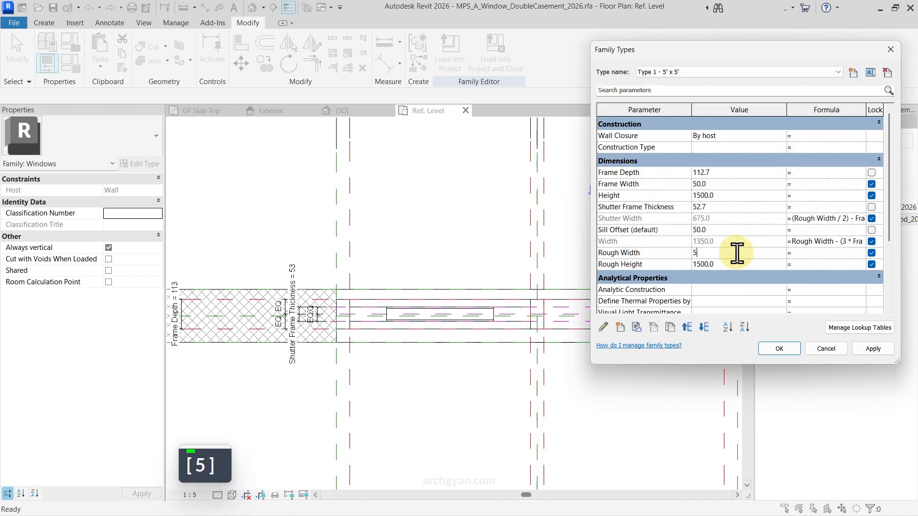
type("'")
key("Return")
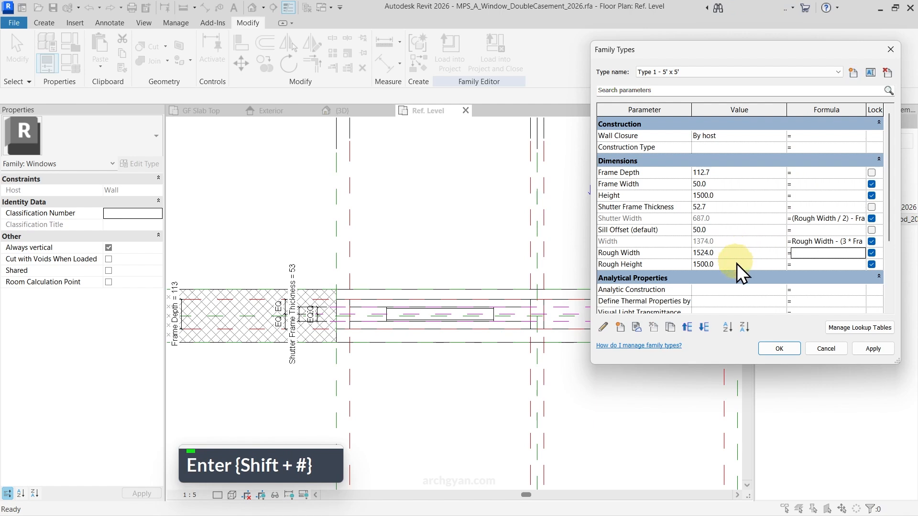
type("5'")
key("Return")
left_click(874, 348)
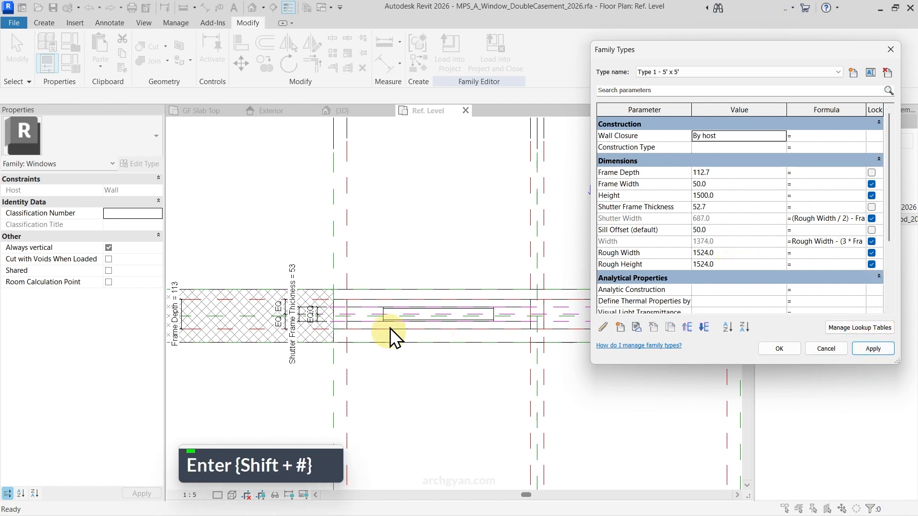
Create a second family type named "Type 2 - 4' x 4'".
left_click(854, 73)
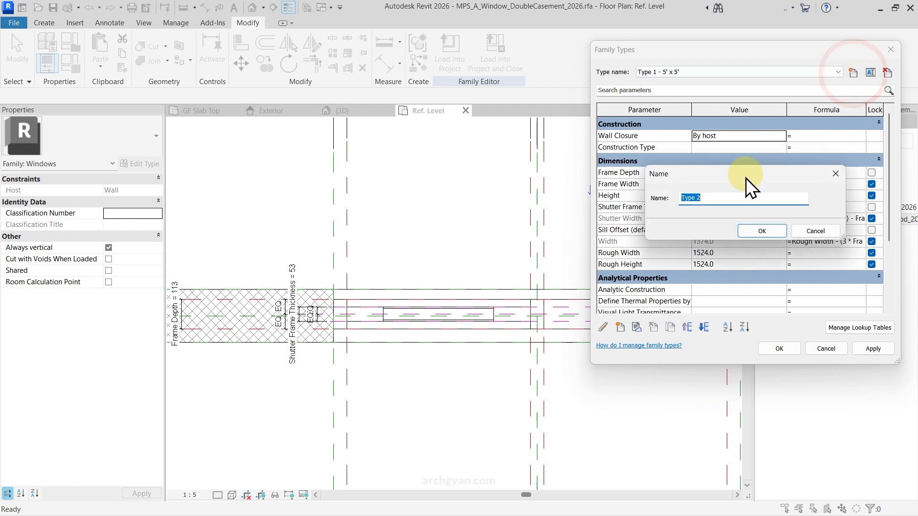
left_click(725, 199)
type("- 4")
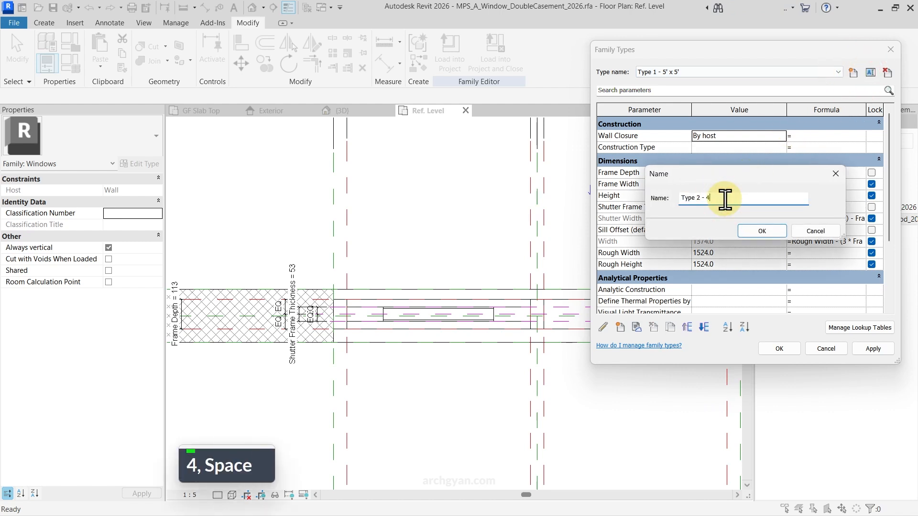
type("' x 4'")
left_click(753, 231)
Set both Rough Width and Rough Height of the Type 2 window to 4', apply the changes and accept the family types.
left_click(734, 250)
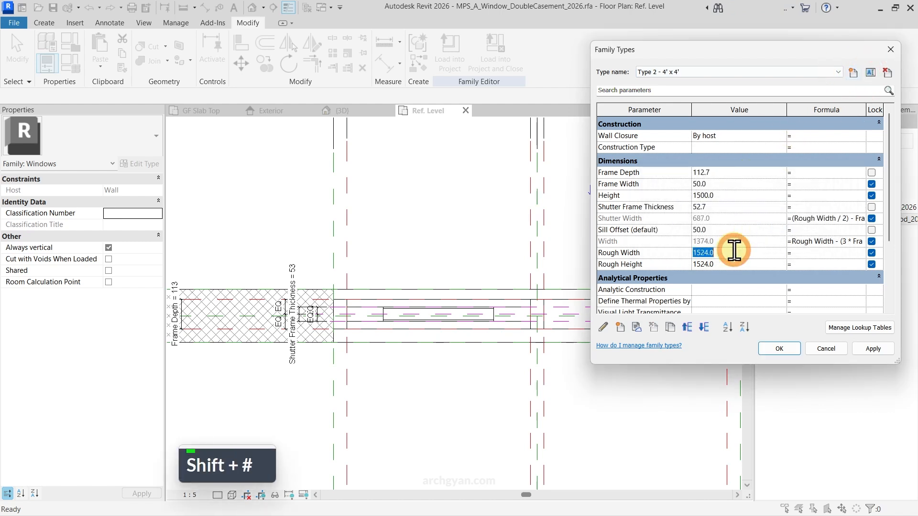
type("4'")
key("Return")
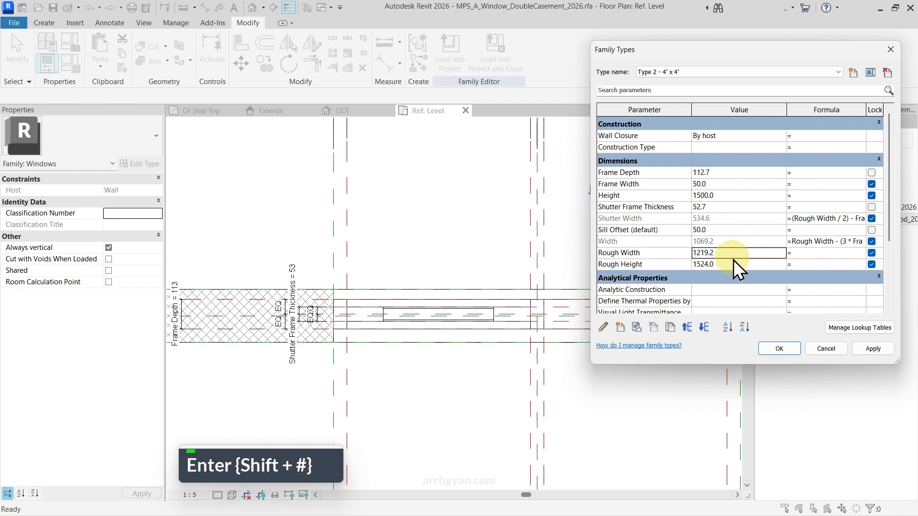
left_click(730, 264)
type("4'")
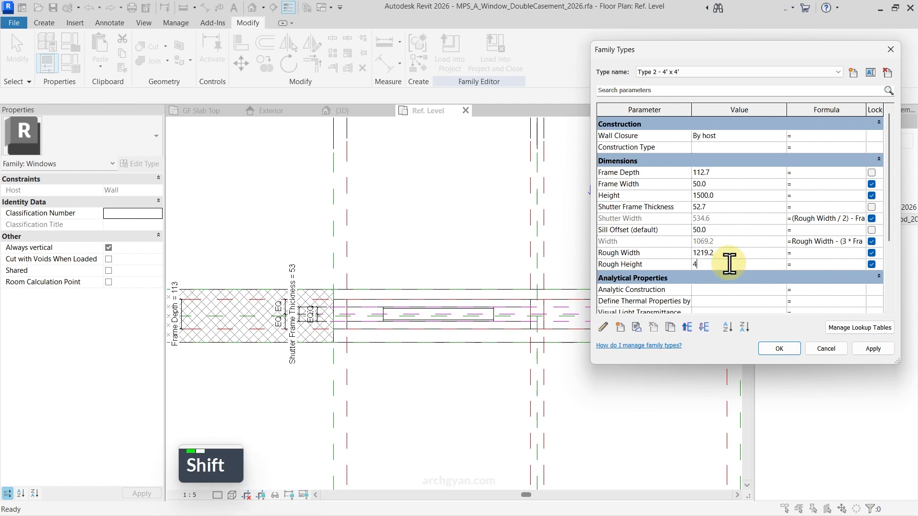
left_click(868, 348)
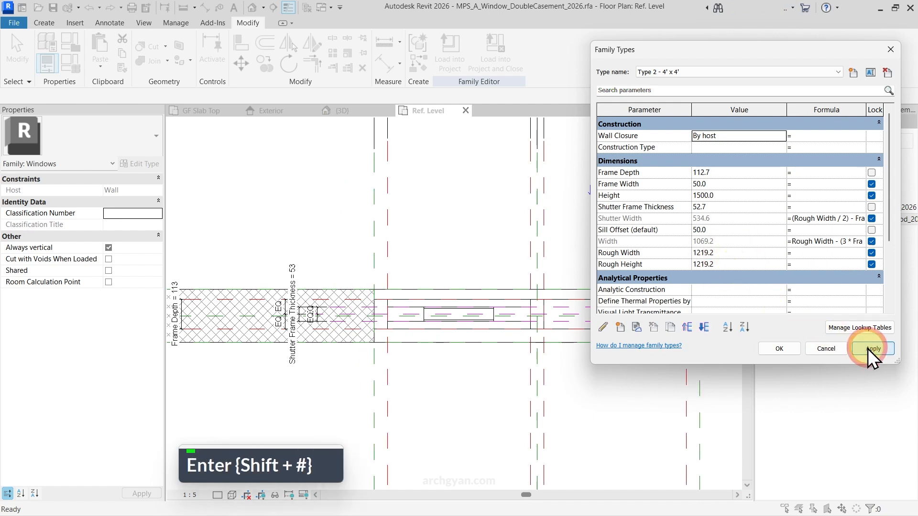
left_click(779, 349)
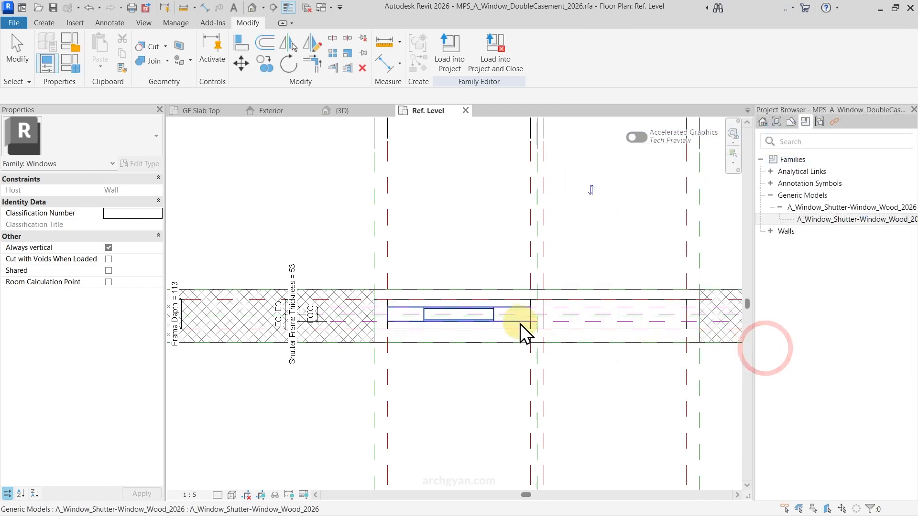
Mirror a copy of the left shutter into the right bay, drawing the mirror axis along the window's centre plane.
left_click(515, 321)
middle_click_drag(657, 329, 532, 373)
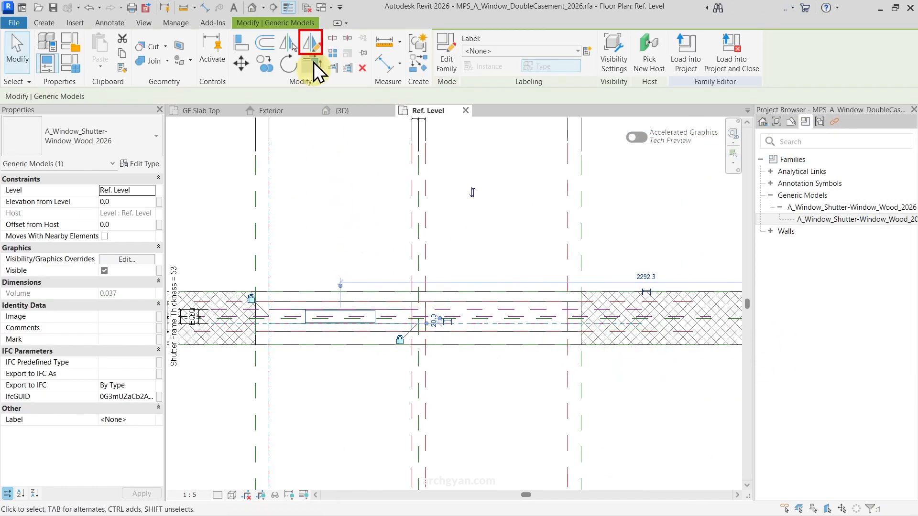
left_click(312, 43)
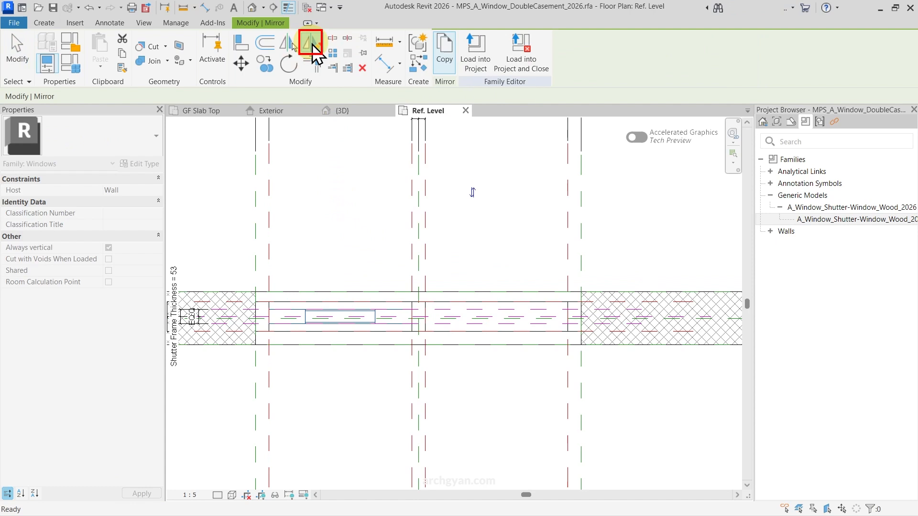
left_click(447, 59)
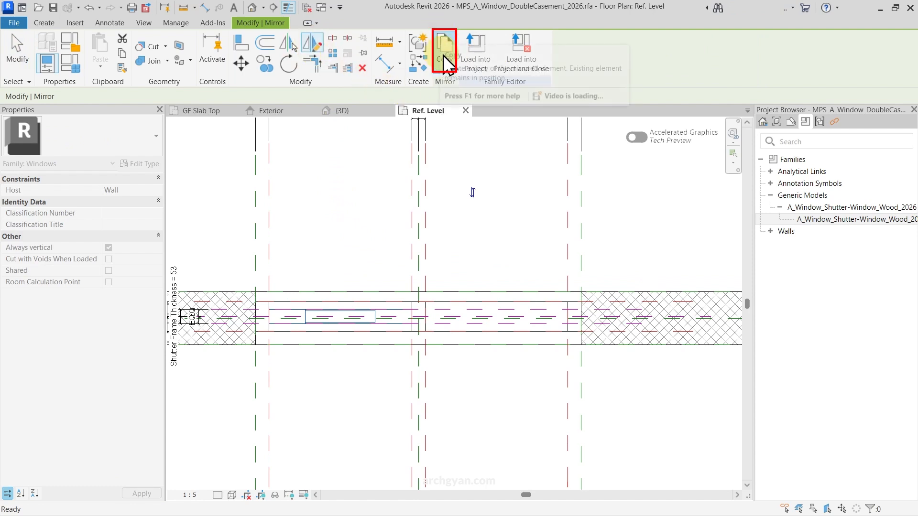
left_click(418, 346)
scroll(419, 346, "up", 2)
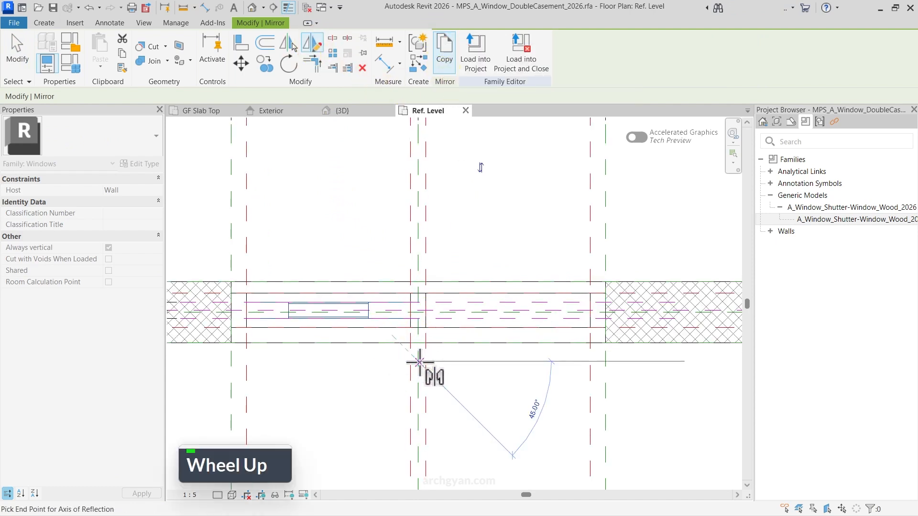
left_click(418, 241)
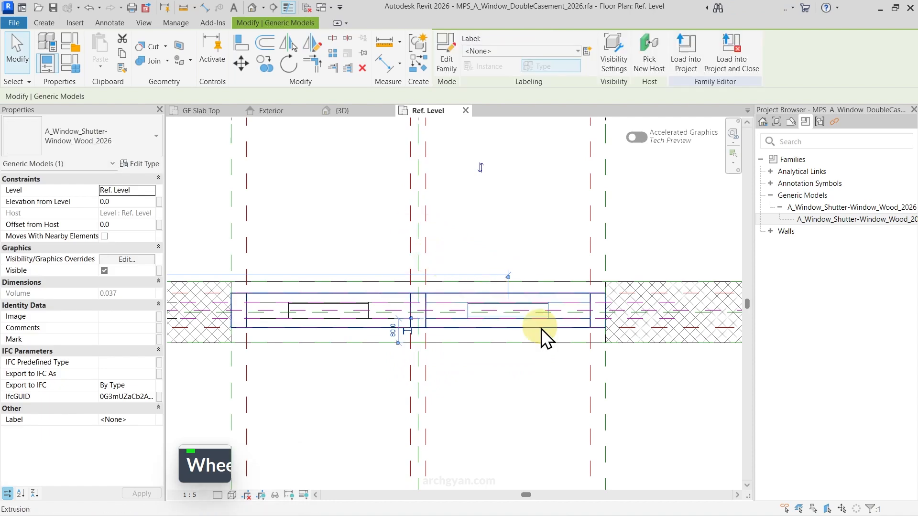
key("Escape")
key("Escape")
Align and lock the mirrored shutter's right edge to the right frame's inner reference plane, and align its lower face to the shutter thickness plane.
key("l")
key("a")
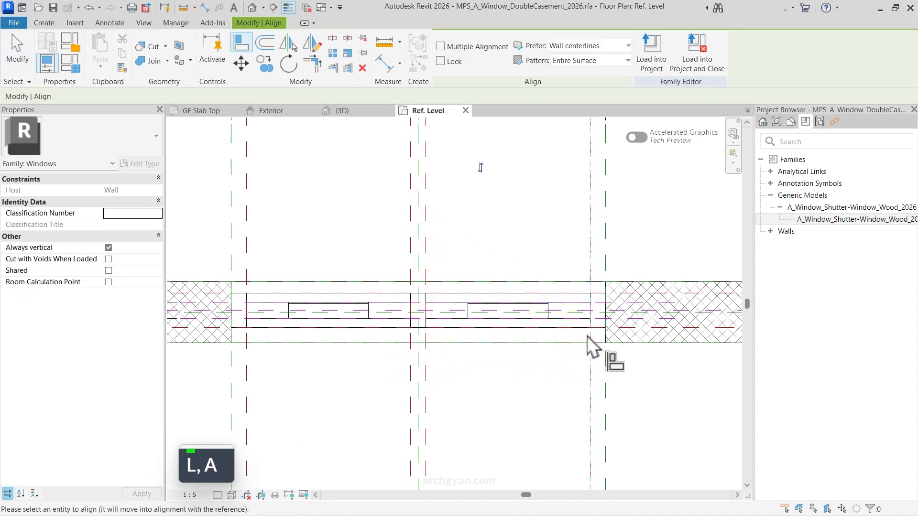
left_click(587, 307)
left_click(575, 285)
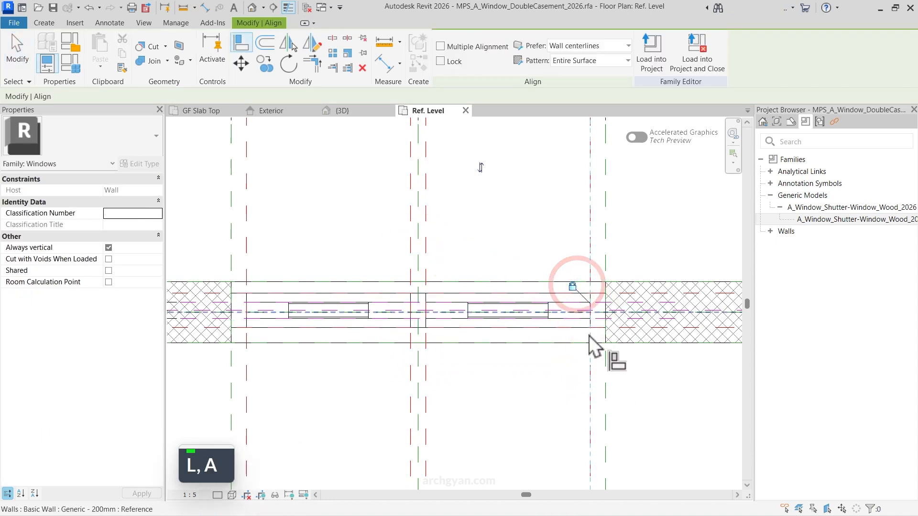
left_click(601, 320)
left_click(547, 313)
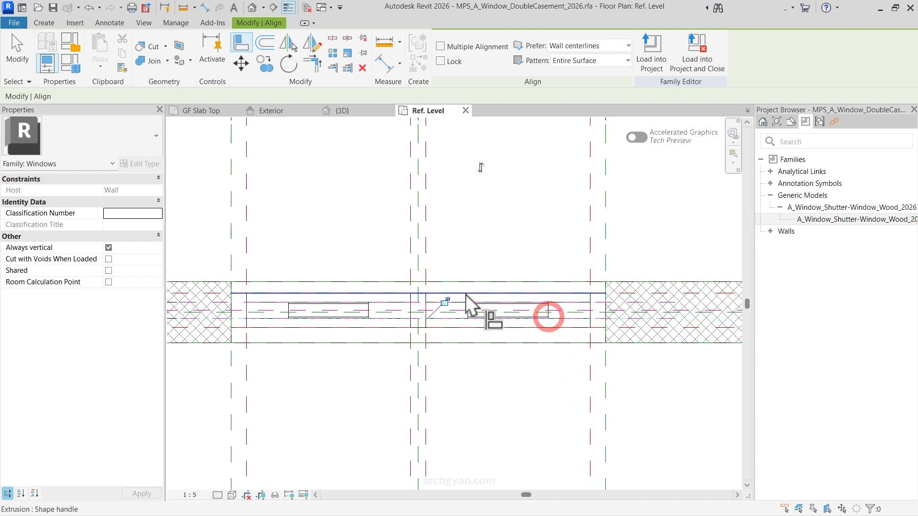
key("Escape")
key("Escape")
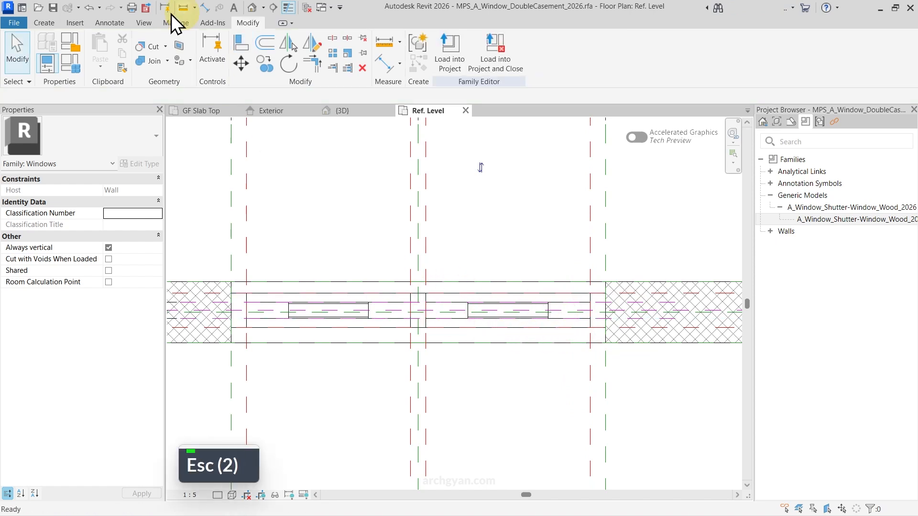
Open the family's 3D view and inspect both shutters within the window frame.
left_click(252, 8)
middle_click_drag(467, 338, 486, 345, "shift")
left_click(437, 325)
left_click(494, 322, "shift")
key("Escape")
key("Escape")
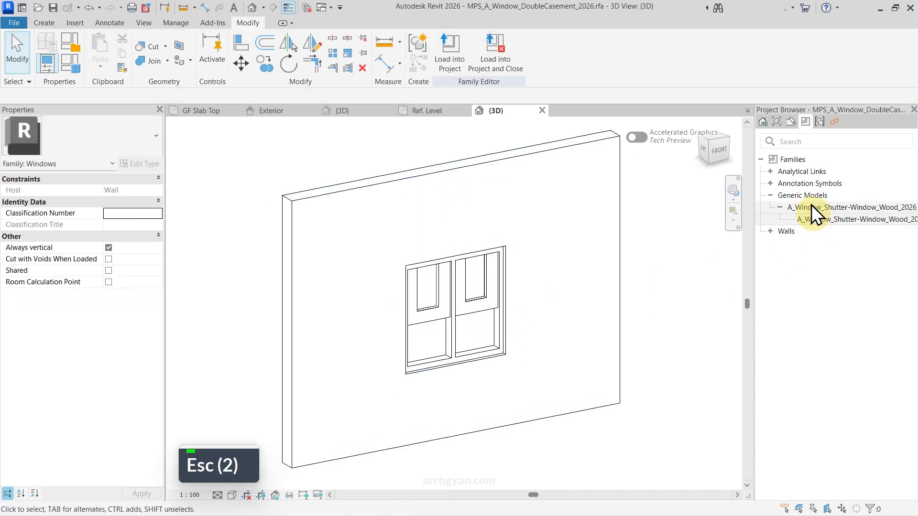
In the Exterior elevation, align and lock the lower edges of both shutters to the inner reference plane above the sill.
left_click(777, 121)
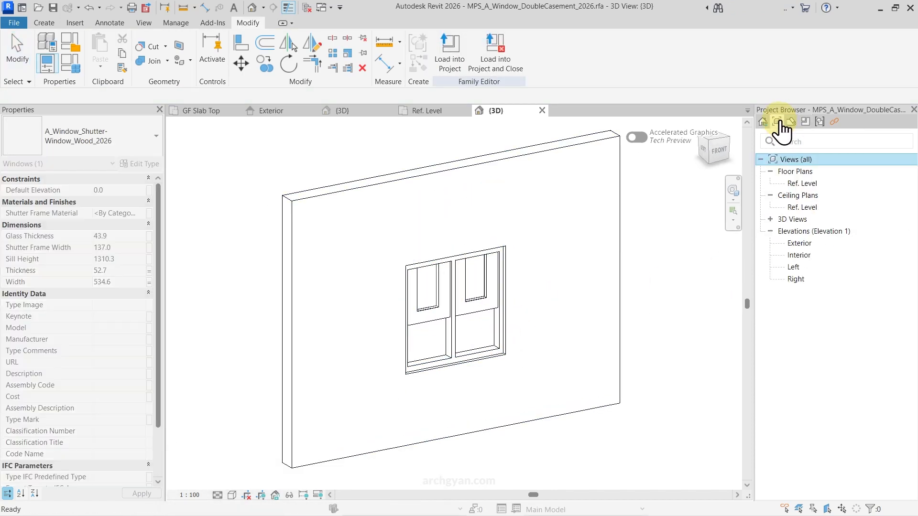
double_click(798, 243)
key("a")
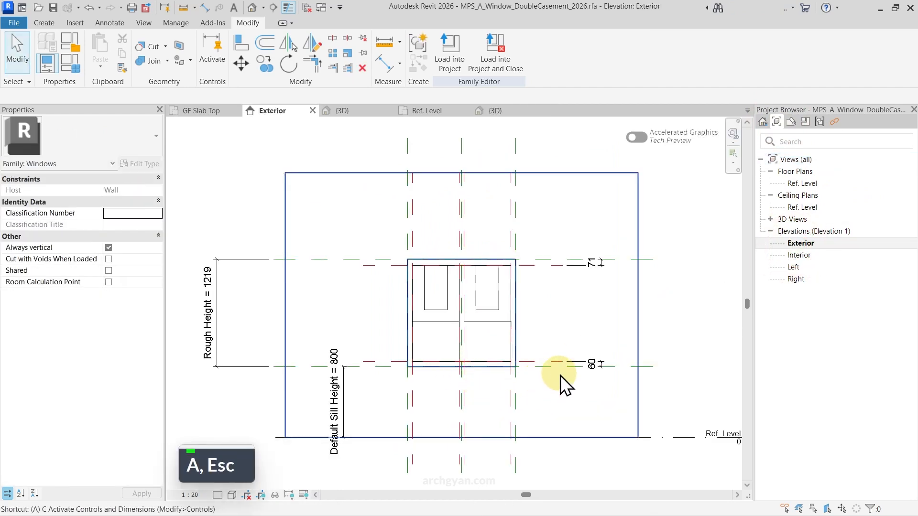
key("l")
left_click(544, 362)
left_click(487, 310)
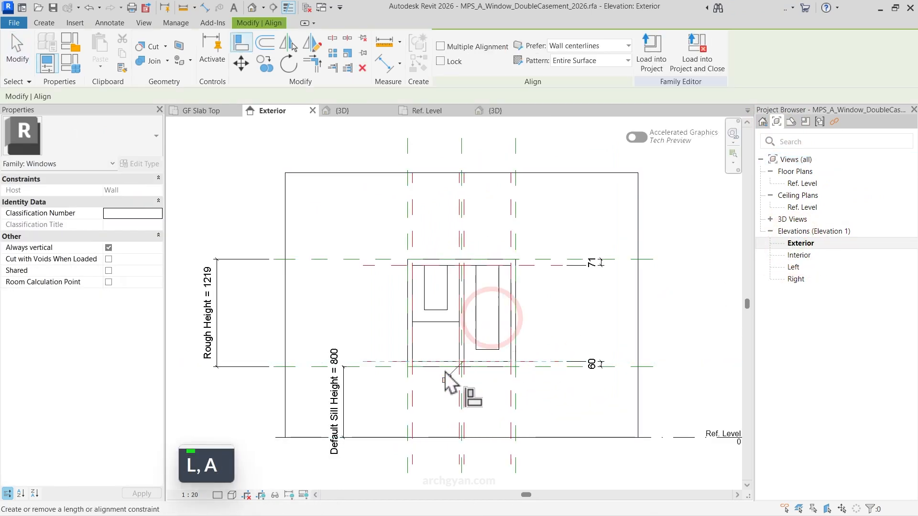
left_click(379, 362)
left_click(428, 321)
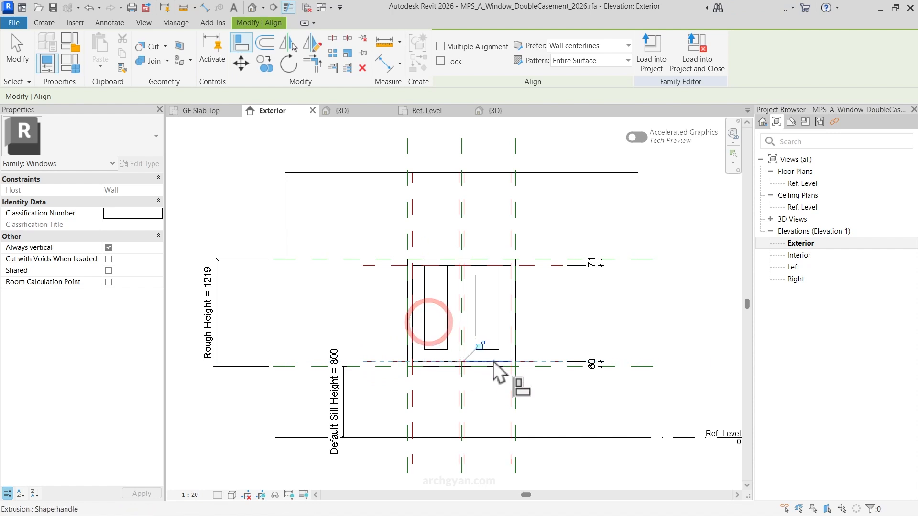
key("Escape")
key("Escape")
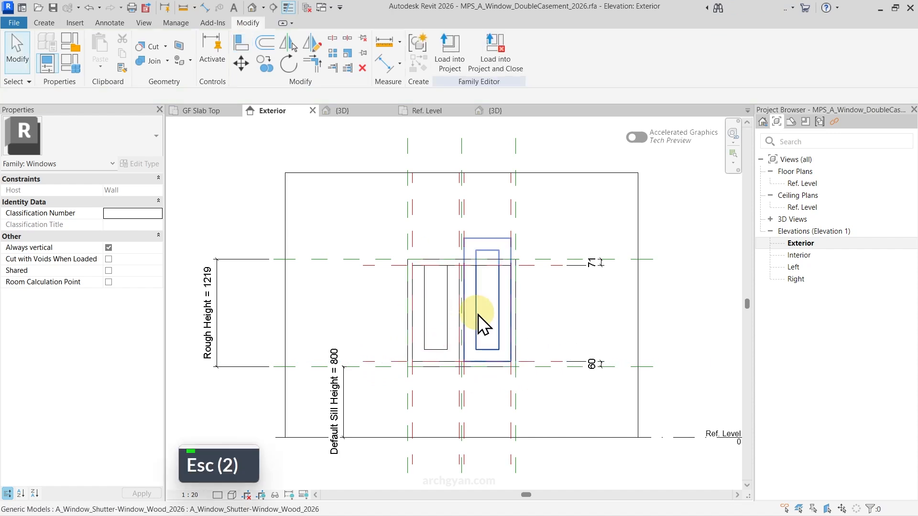
Add a type-based length parameter named Shutter Height to the window family, grouped under Dimensions.
left_click(492, 305)
scroll(491, 305, "up", 3)
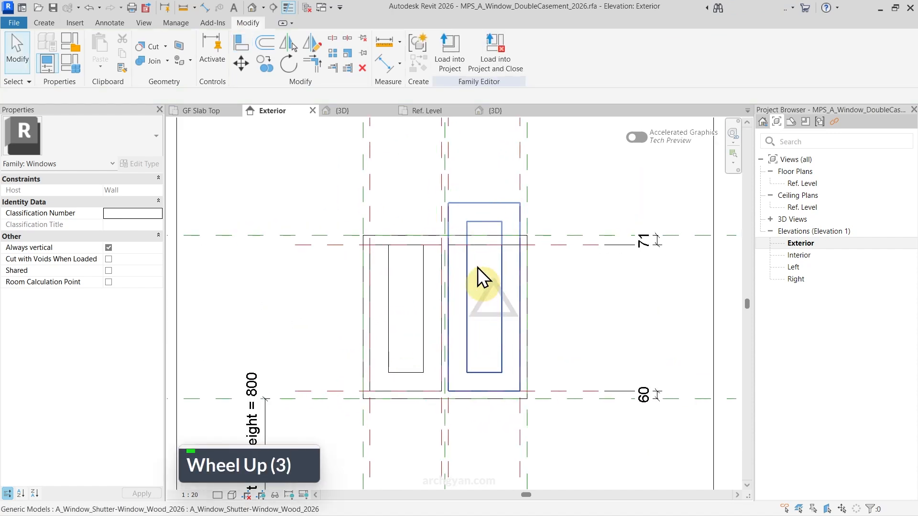
scroll(309, 283, "down", 5)
scroll(277, 300, "up", 3)
middle_click_drag(277, 300, 422, 371)
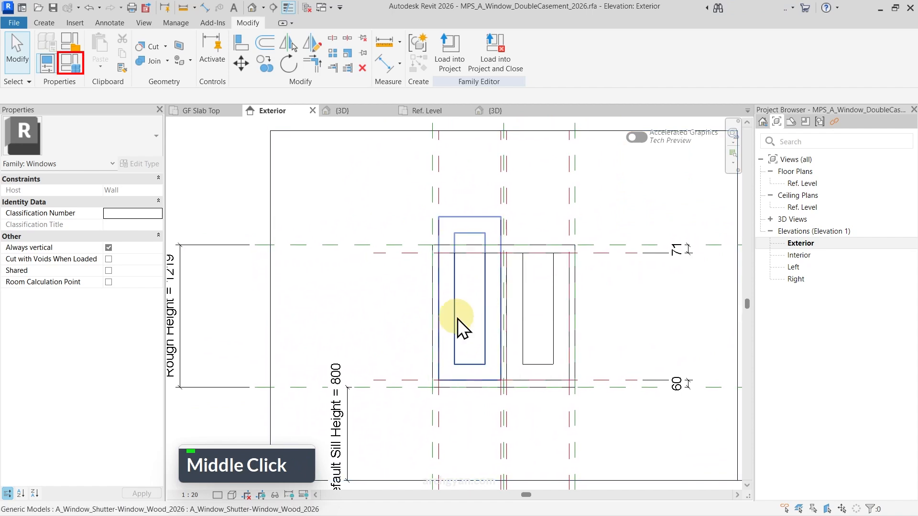
left_click(72, 65)
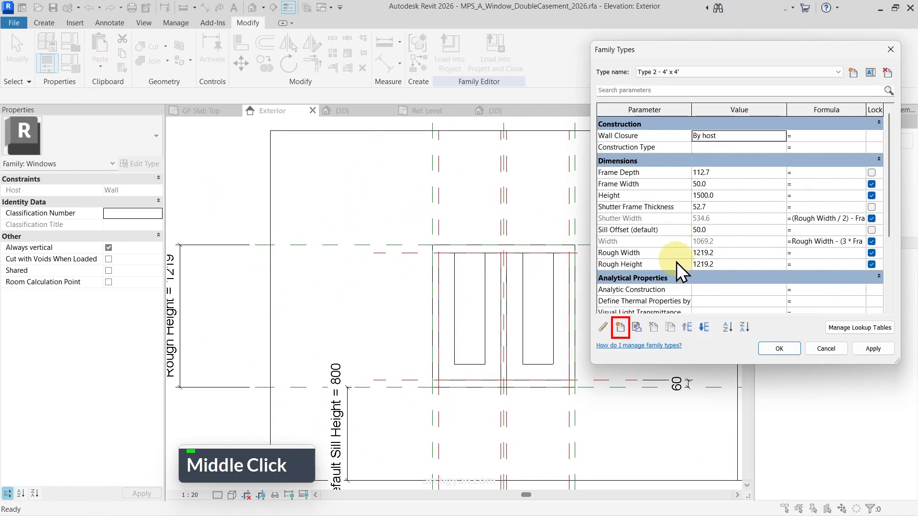
left_click(621, 328)
key("Return")
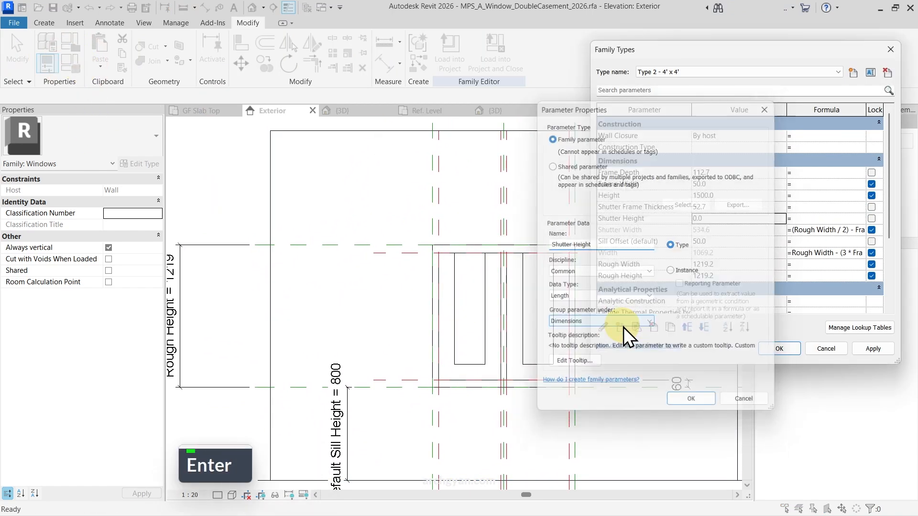
Set the Shutter Height formula to Rough Height - (Frame Width * 2) and accept the family types.
left_click(821, 218)
type("Rough Height -")
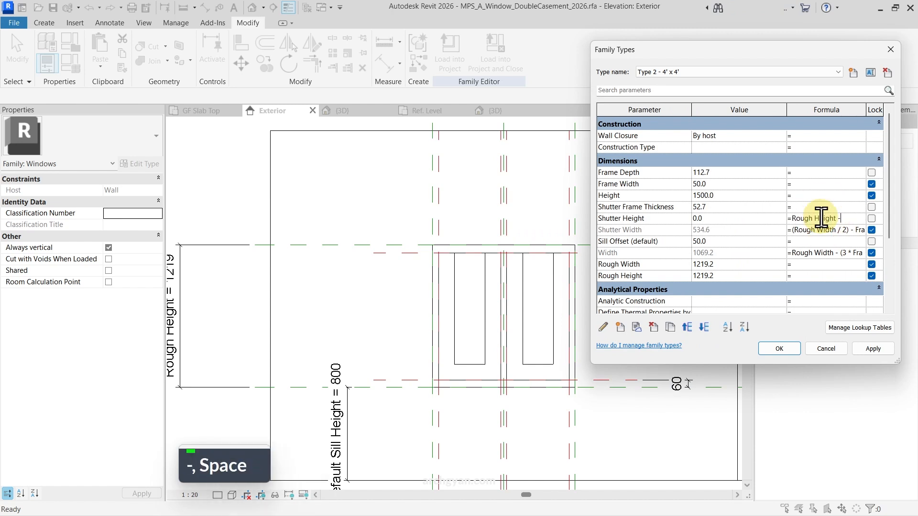
key("shift")
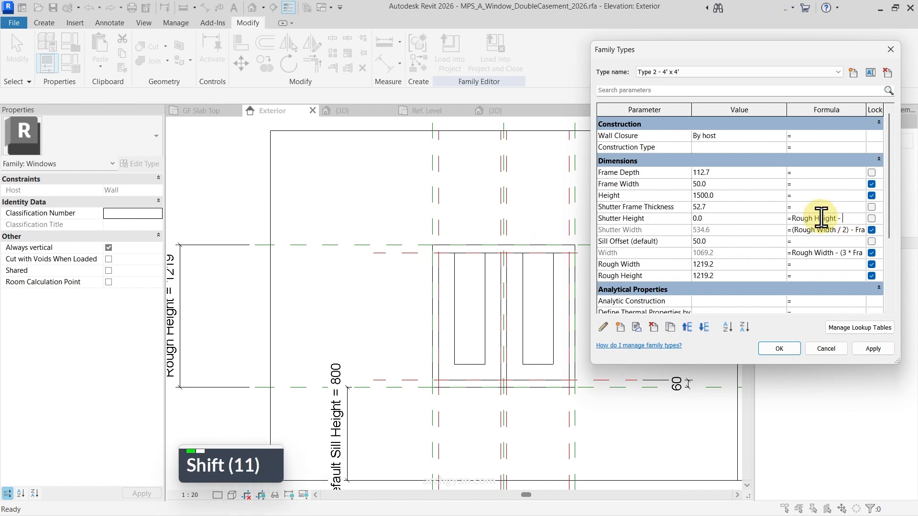
type("(Frame Wid")
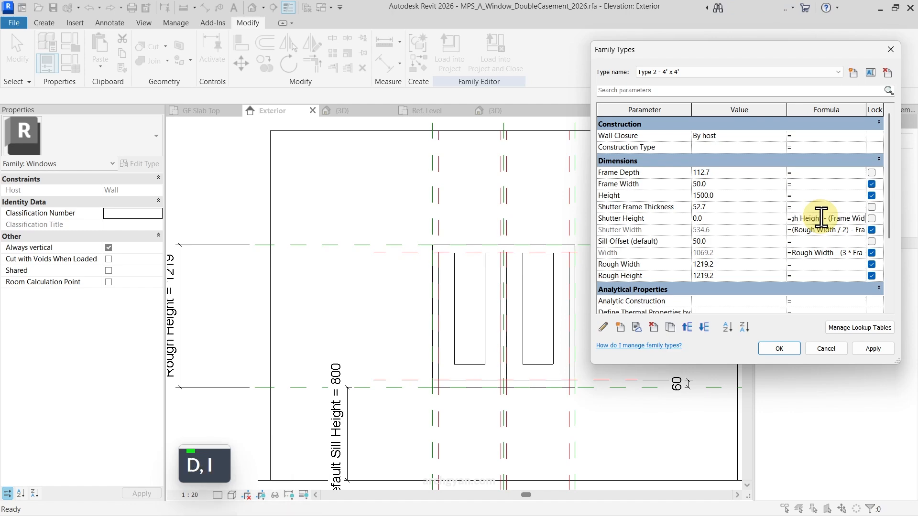
type("th * 2)")
key("Return")
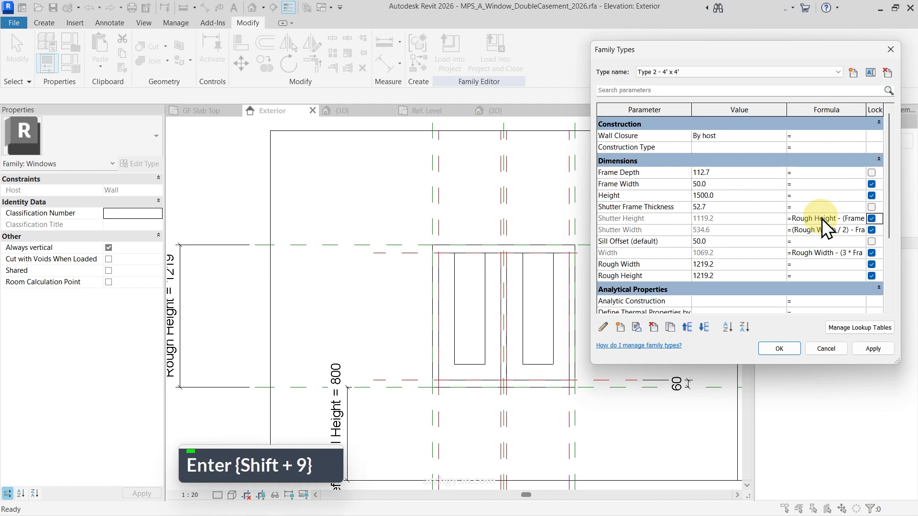
left_click(780, 348)
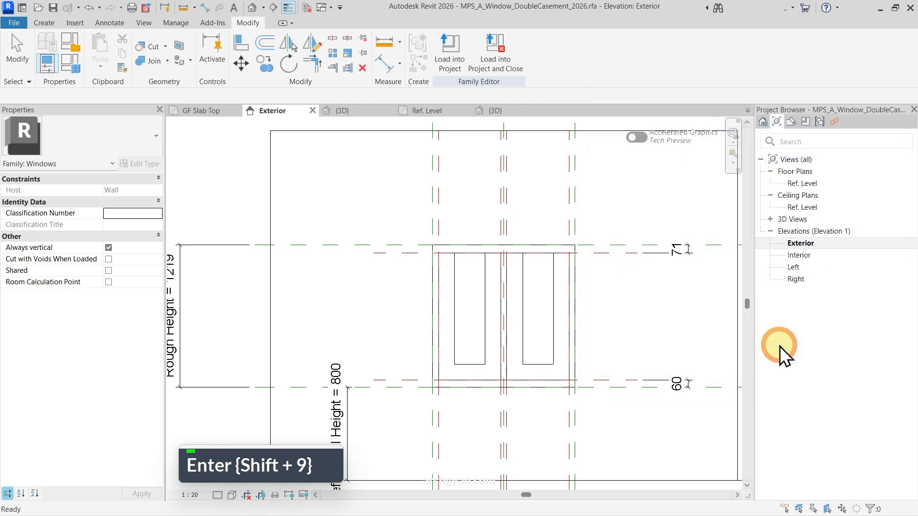
Examine the left shutter's type properties for a height parameter that can be associated.
left_click(472, 293)
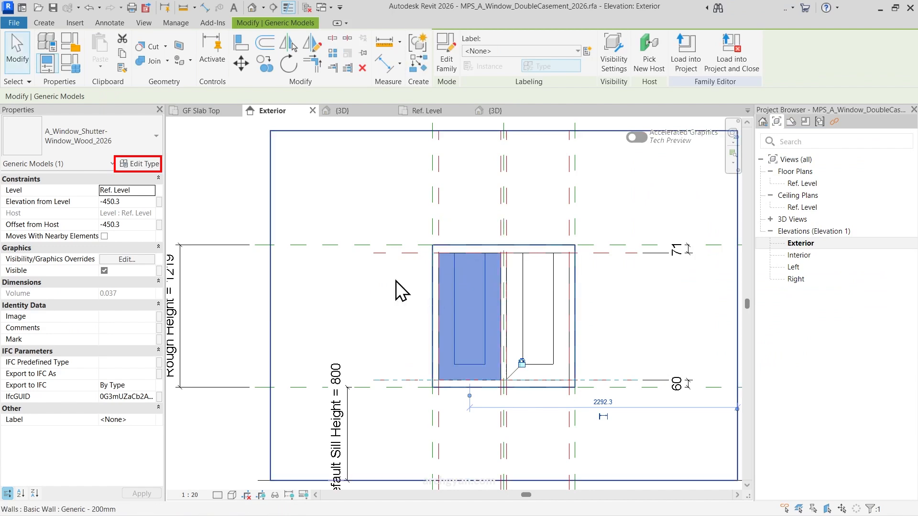
left_click(145, 167)
scroll(589, 294, "up", 6)
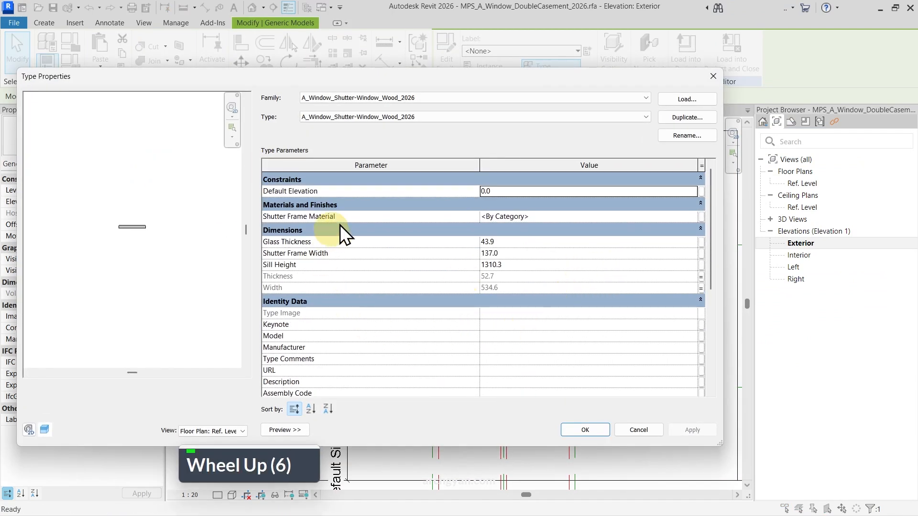
key("Escape")
key("Escape")
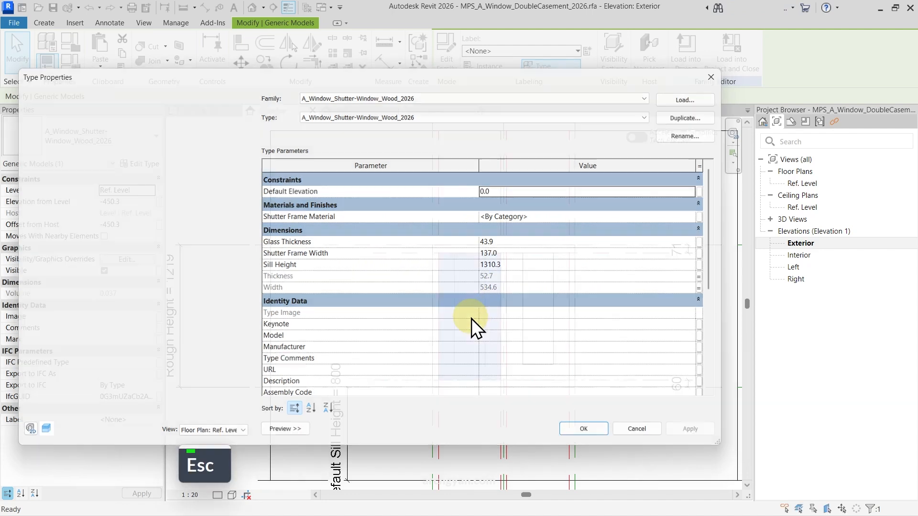
Open the nested shutter family for editing and show its Front elevation.
left_click(447, 276)
left_click(447, 47)
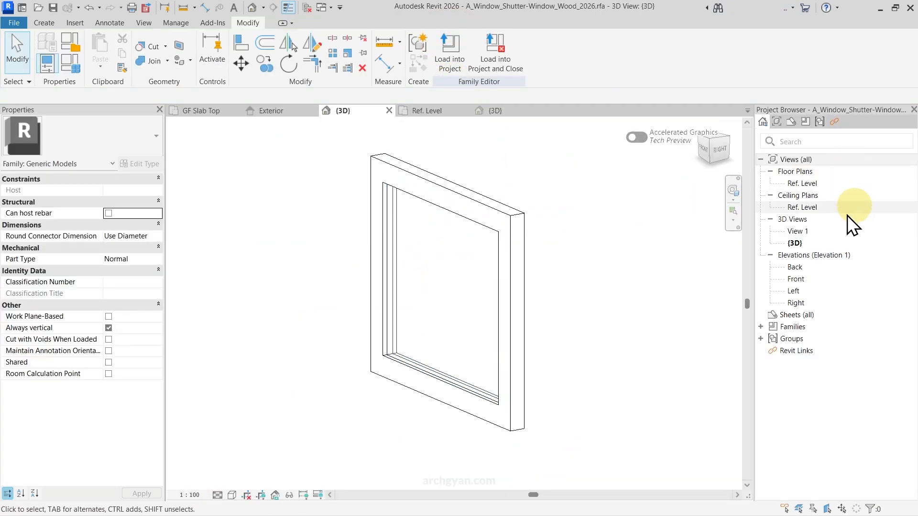
double_click(799, 280)
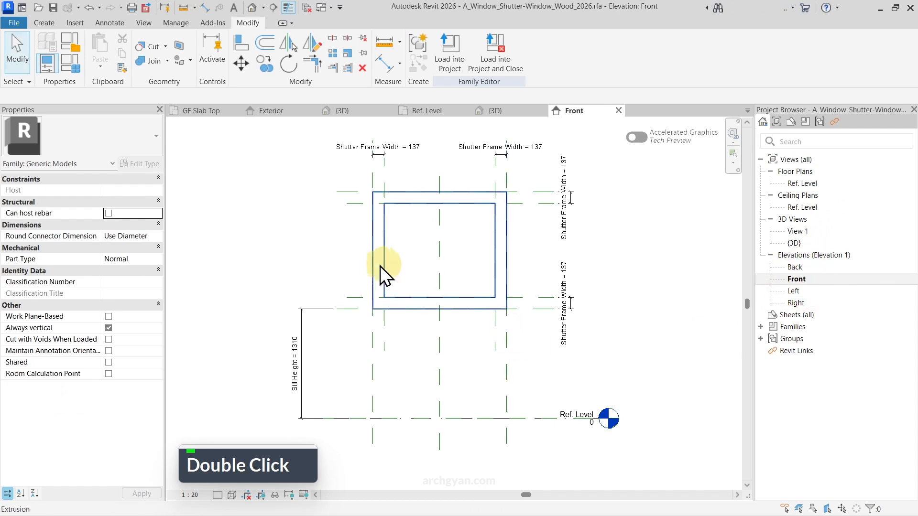
scroll(296, 306, "up", 3)
scroll(369, 316, "down", 3)
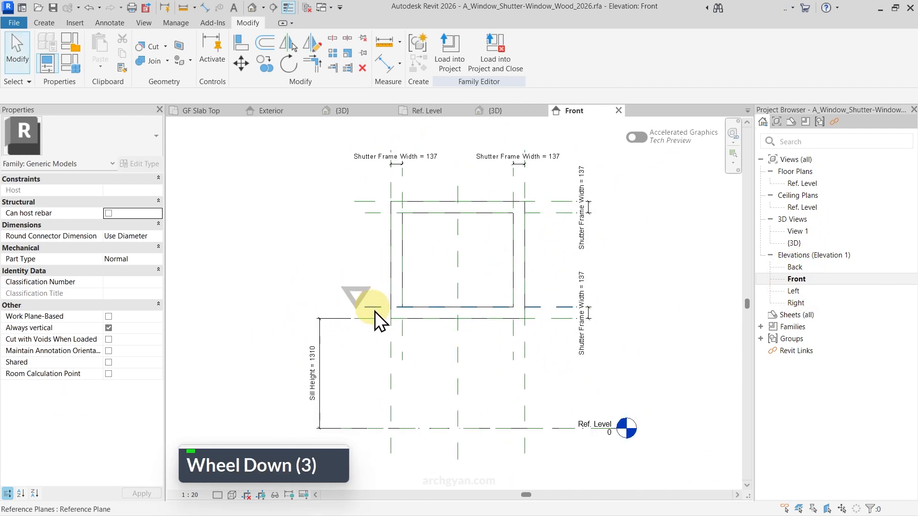
Place an aligned dimension between the shutter's lower and upper outer reference planes, beside the frame.
key("d")
key("i")
left_click(370, 319)
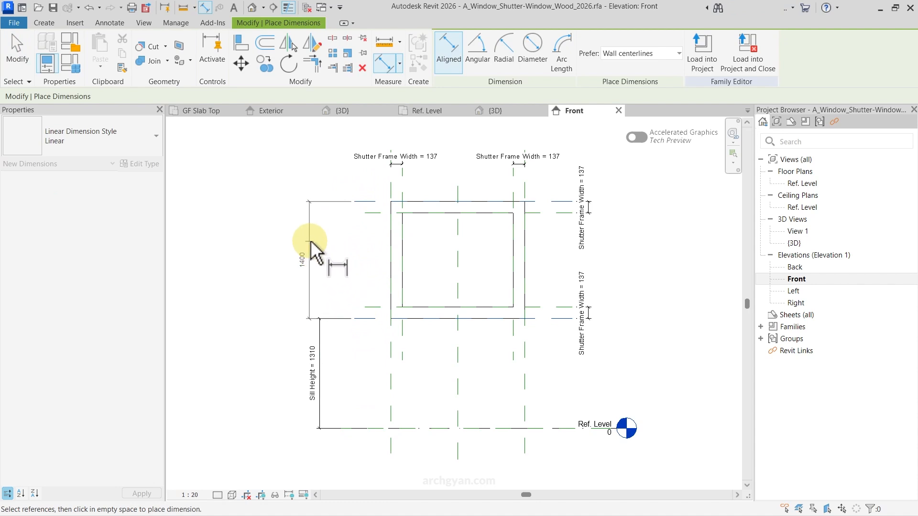
left_click(309, 242)
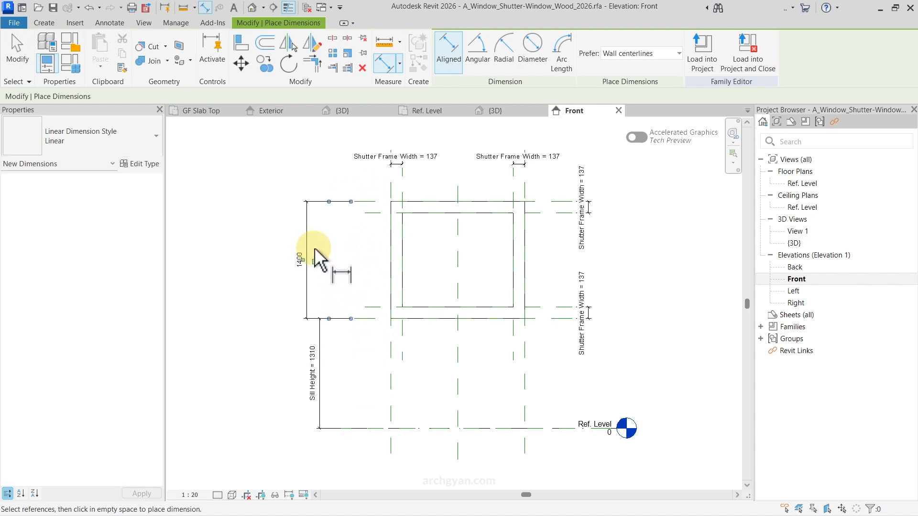
key("Escape")
key("Escape")
Label the shutter's overall height dimension with a new type parameter named Shutter Height.
left_click(308, 249)
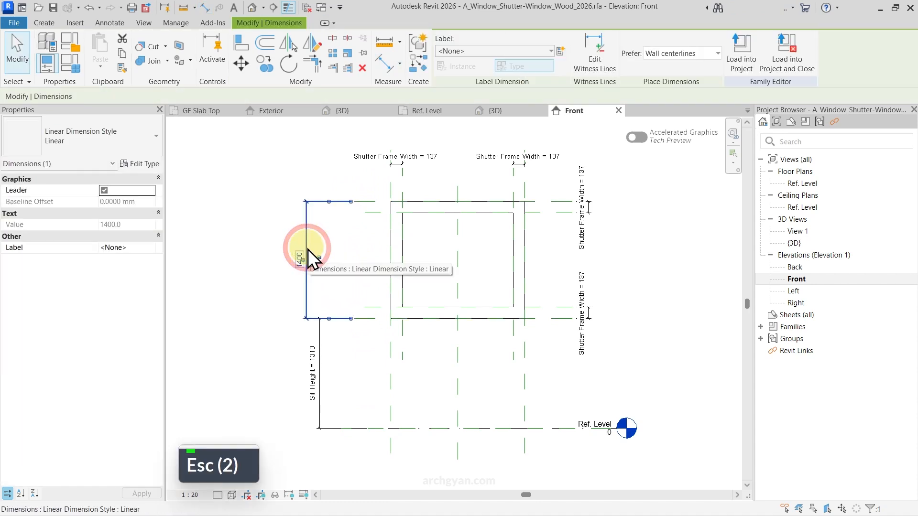
left_click(559, 51)
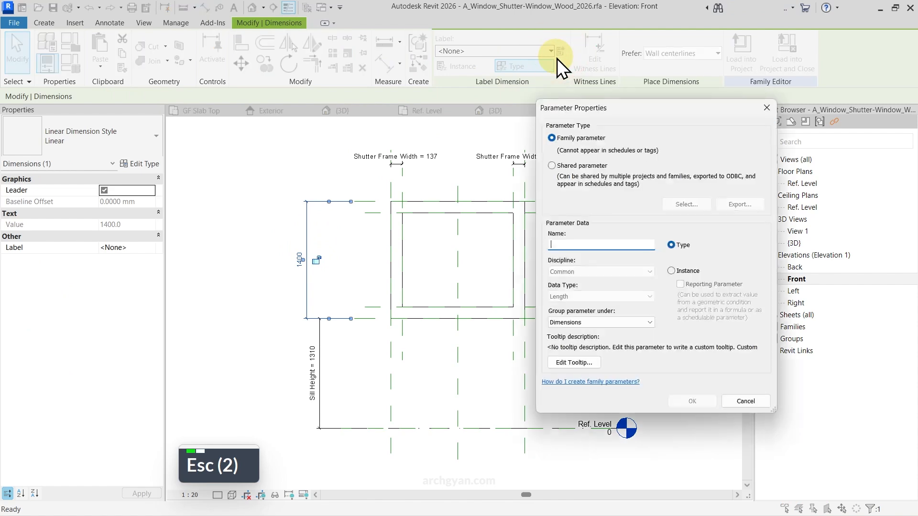
type("S")
key("Escape")
key("Escape")
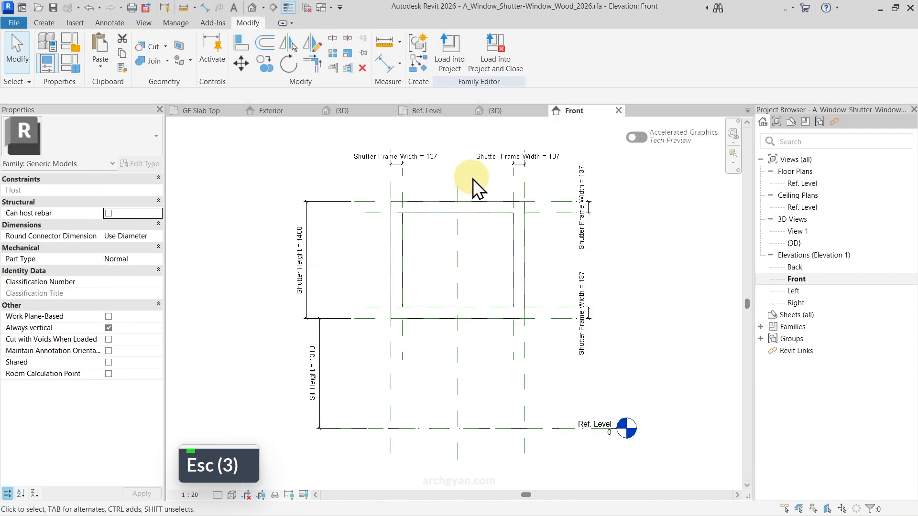
Save the shutter family and load it into MPS_A_Window_DoubleCasement_2026.rfa, closing it and overwriting only the existing version.
key("ctrl+s")
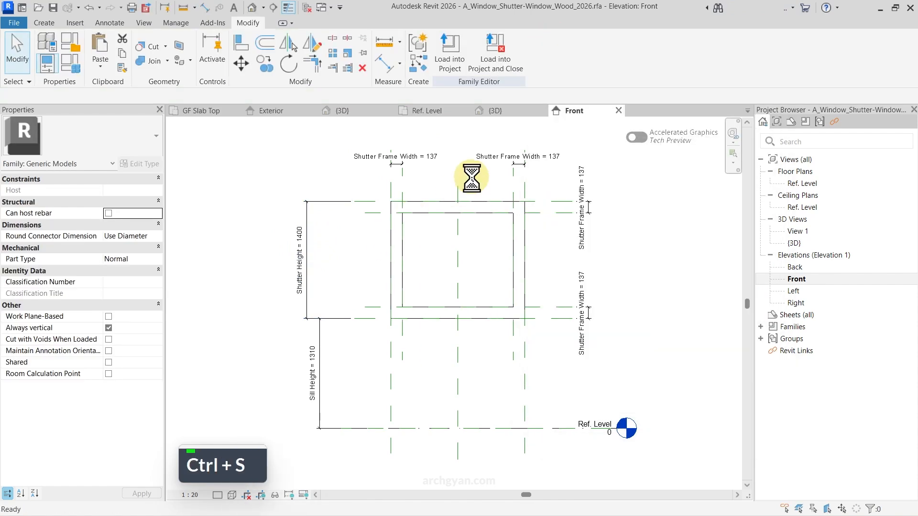
left_click(500, 50)
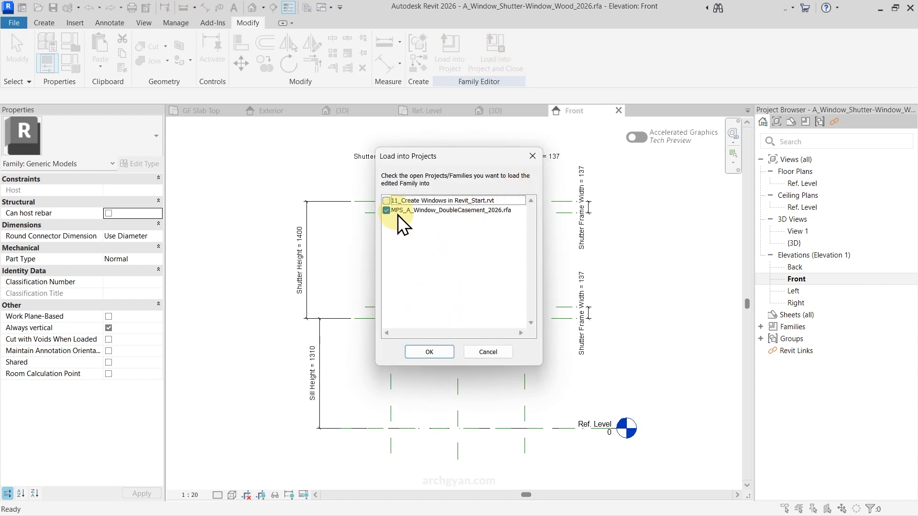
left_click(414, 212)
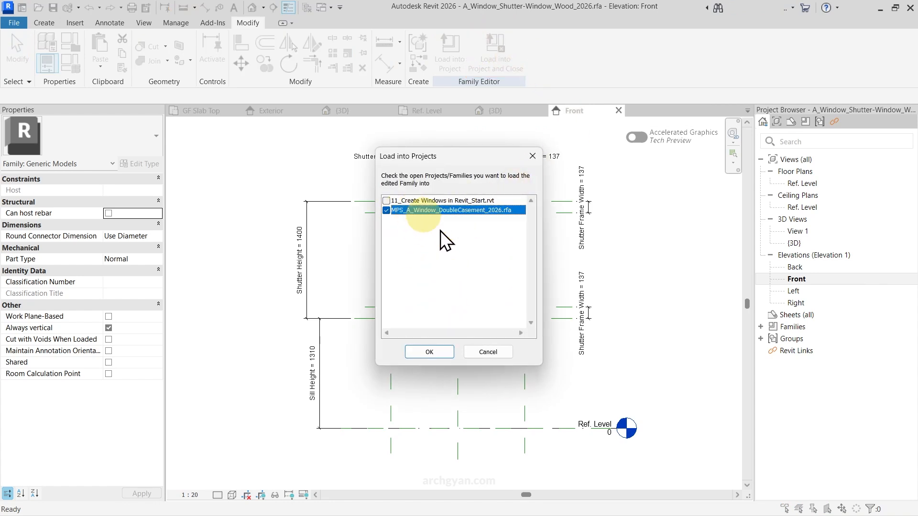
left_click(431, 351)
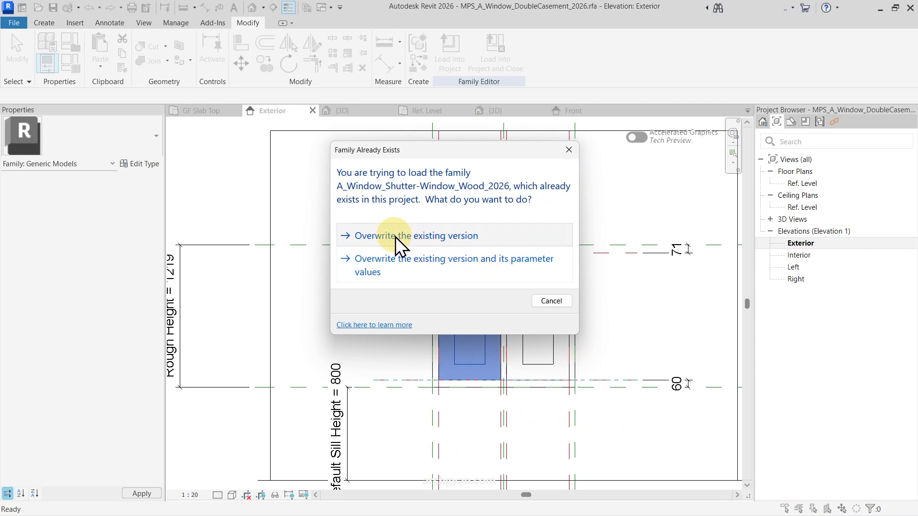
left_click(395, 236)
Associate the left shutter's Shutter Height type parameter with the window family's Shutter Height parameter.
left_click(455, 300)
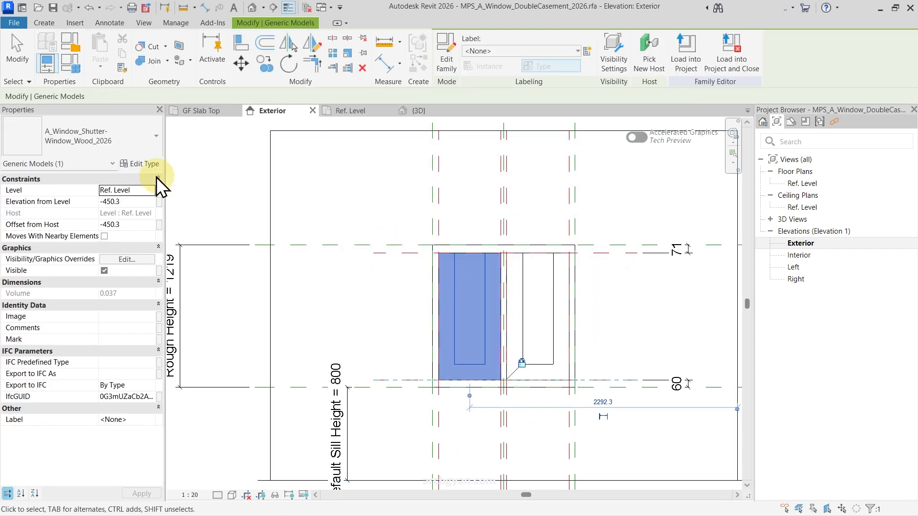
left_click(137, 165)
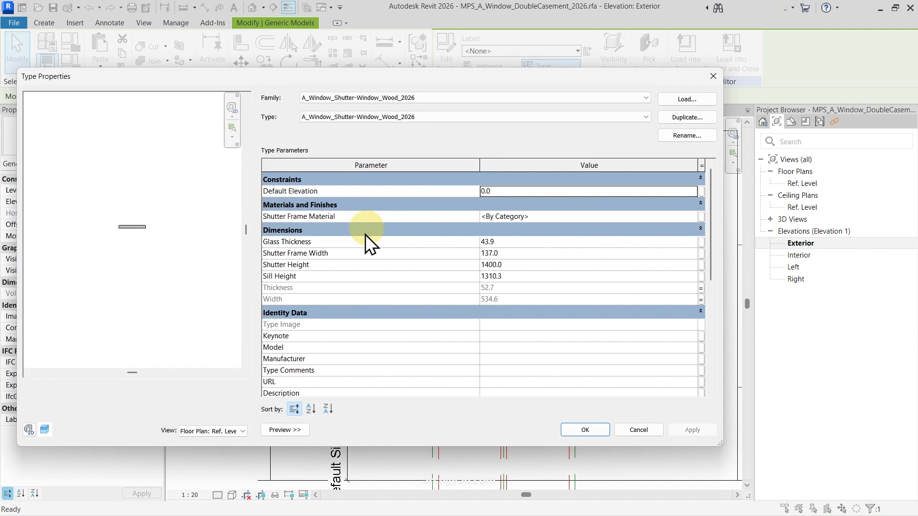
left_click(701, 265)
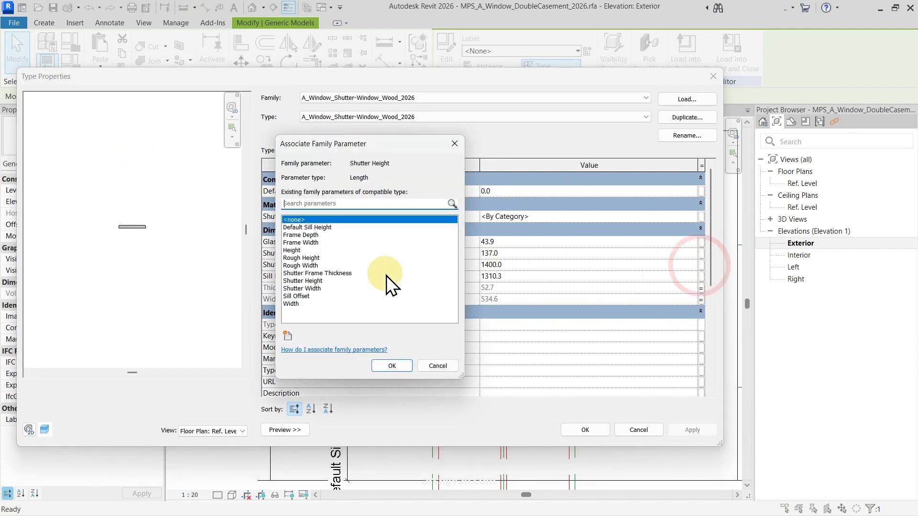
left_click(311, 282)
left_click(388, 365)
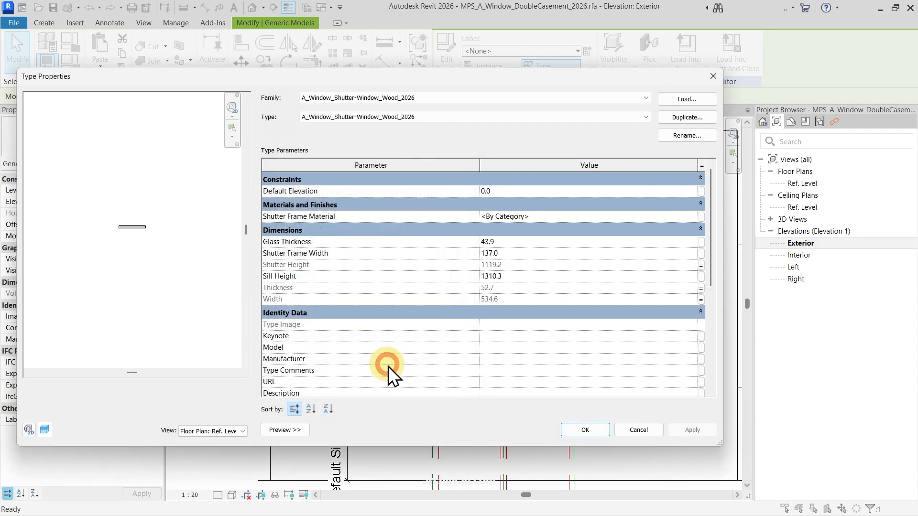
left_click(589, 429)
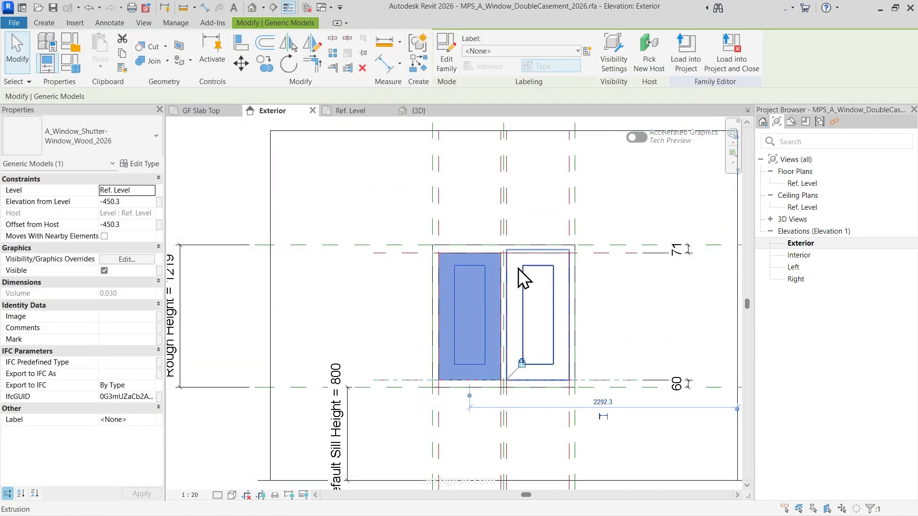
Set the Shutter Frame Width type parameter of the nested left shutter to 50.
key("Escape")
key("Escape")
left_click(463, 320)
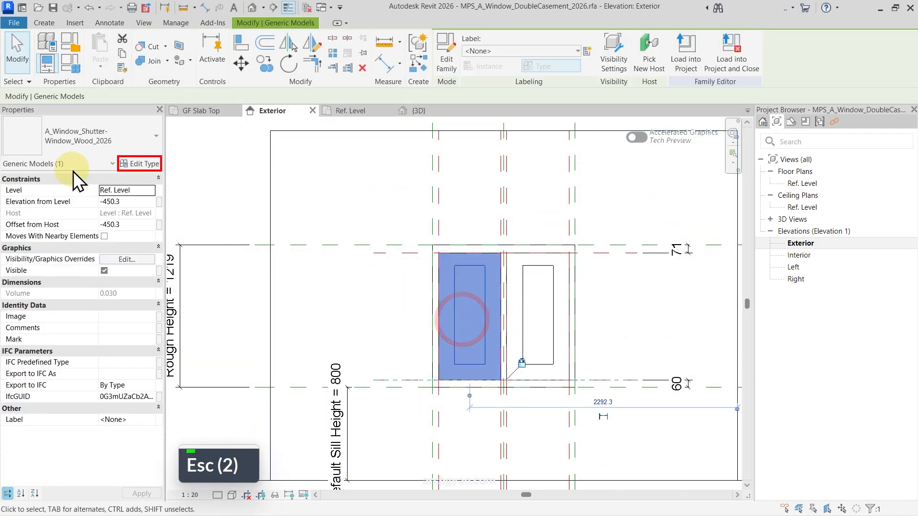
left_click(142, 164)
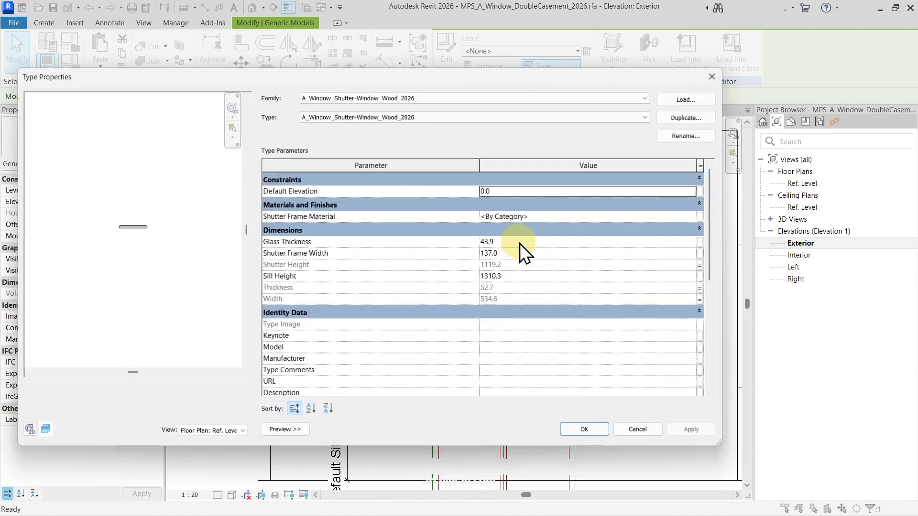
type("50")
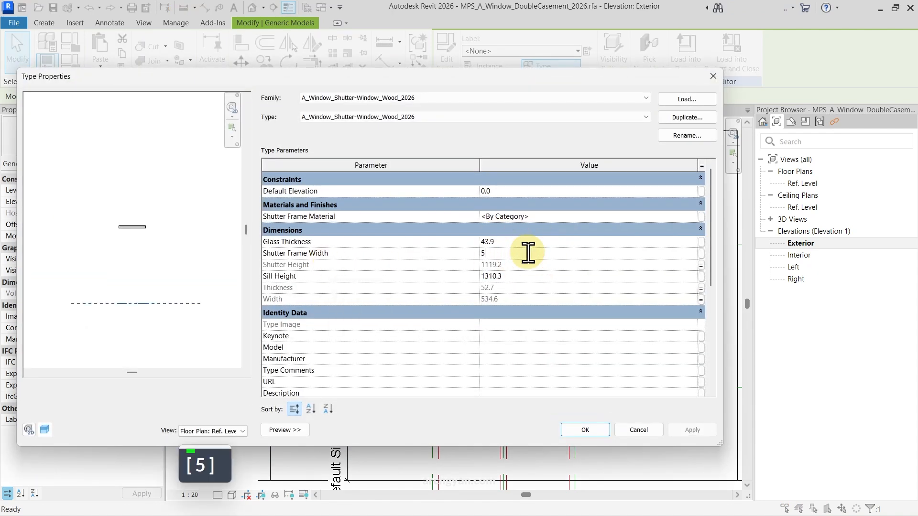
key("Return")
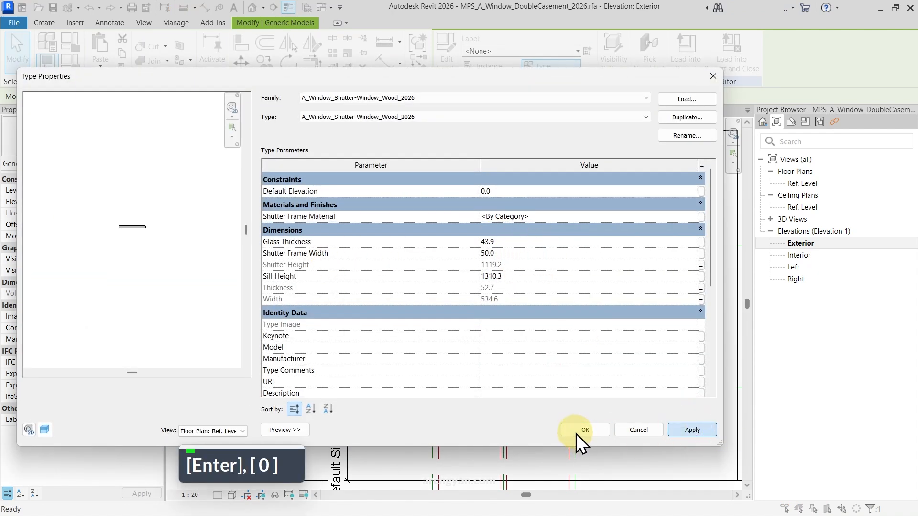
left_click(579, 433)
key("Escape")
key("Escape")
Examine how the left shutter's upper and lower corners meet the frame and its inner reference planes.
scroll(445, 296, "up", 5)
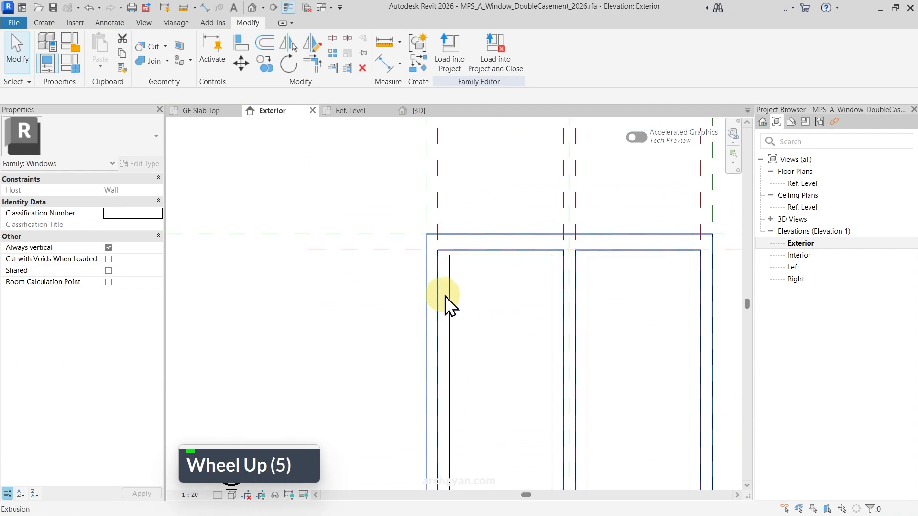
left_click(446, 296)
scroll(437, 186, "down", 3)
scroll(440, 239, "up", 5)
key("Escape")
scroll(446, 200, "down", 4)
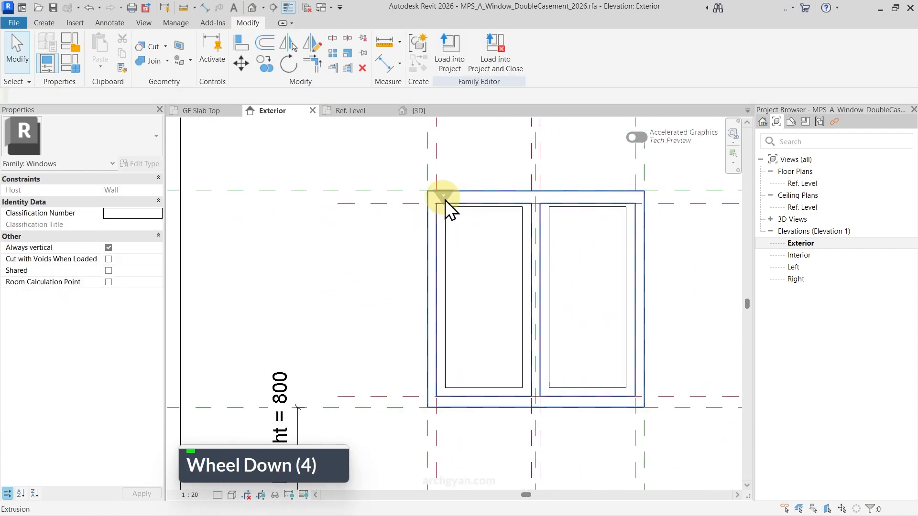
scroll(446, 200, "down", 1)
left_click(446, 229)
scroll(452, 268, "up", 4)
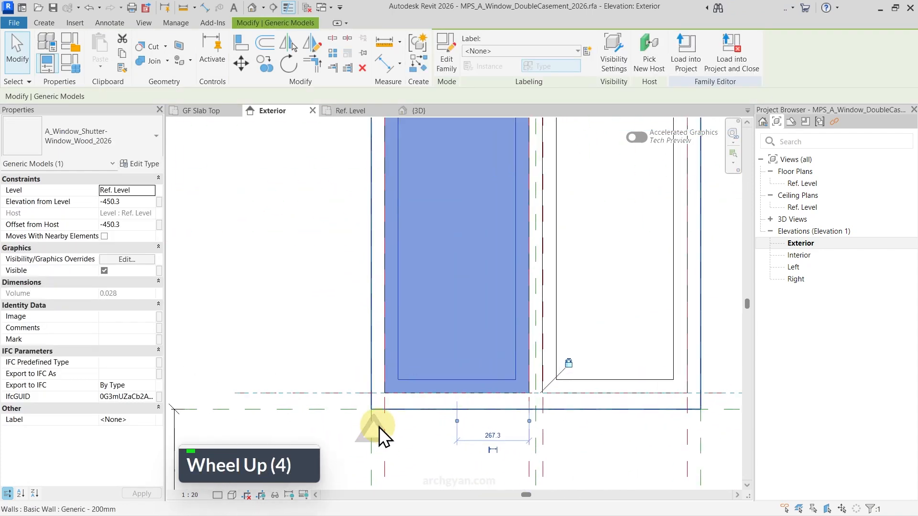
scroll(378, 427, "down", 6)
key("Escape")
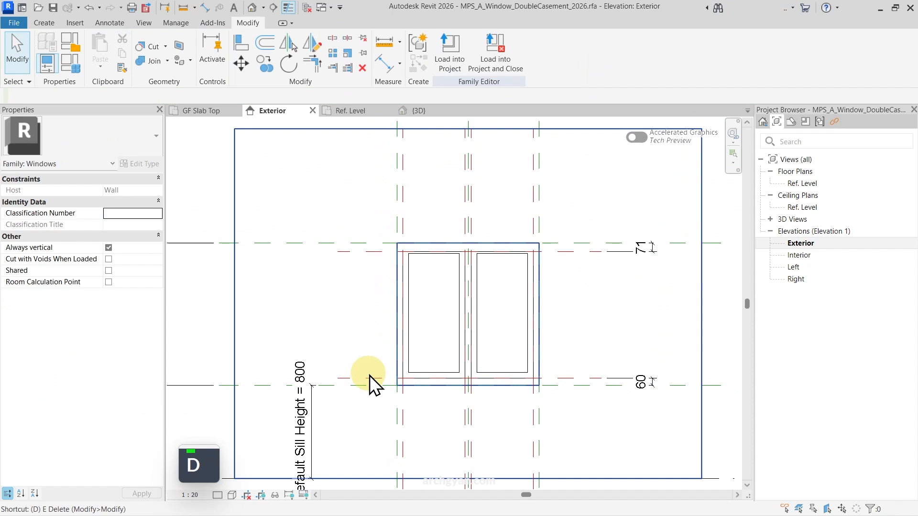
Measure the vertical distance between the frame's upper and lower inner reference planes, without keeping the dimension.
key("Escape")
key("Escape")
key("u")
key("d")
key("Escape")
key("Escape")
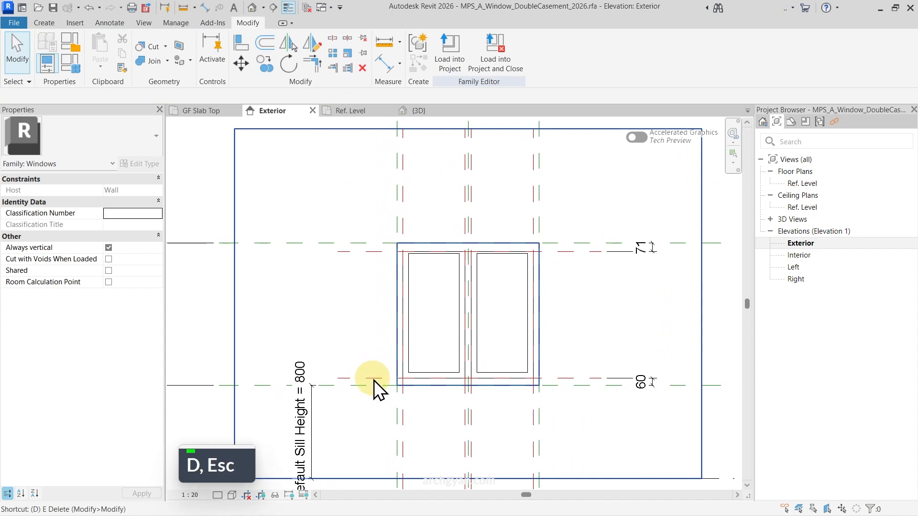
key("d")
key("i")
left_click(371, 379)
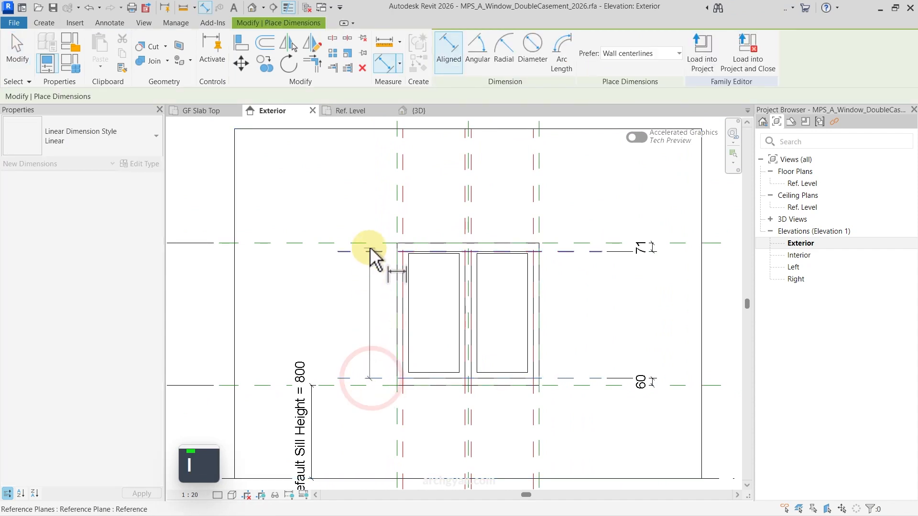
scroll(367, 327, "up", 5)
scroll(361, 321, "down", 6)
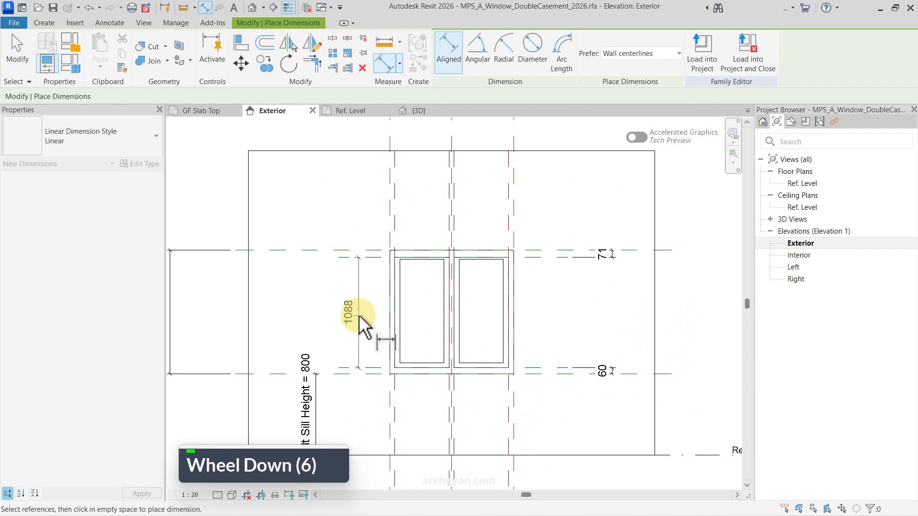
key("Escape")
middle_click_drag(465, 288, 421, 293)
scroll(589, 266, "up", 4)
scroll(592, 263, "down", 6)
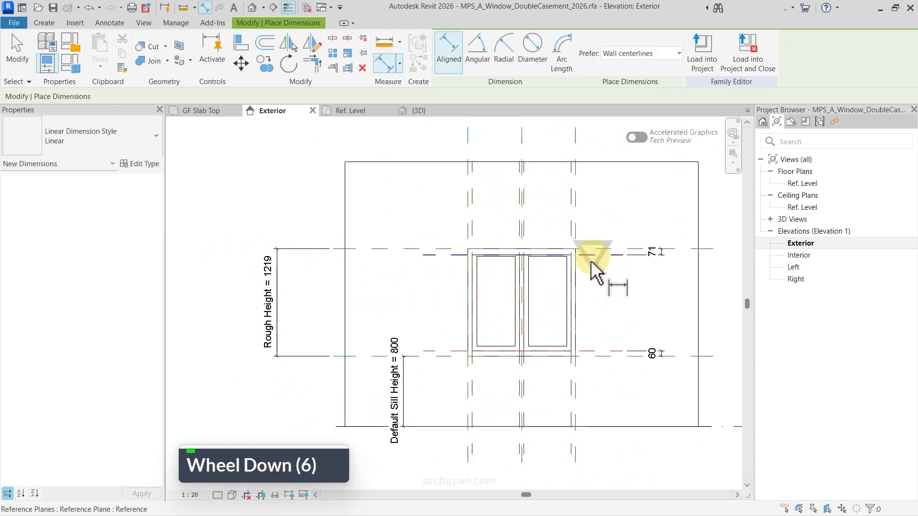
key("Escape")
key("Escape")
Review the window's Shutter Height formula in the Family Types dialog without changing it.
left_click(76, 70)
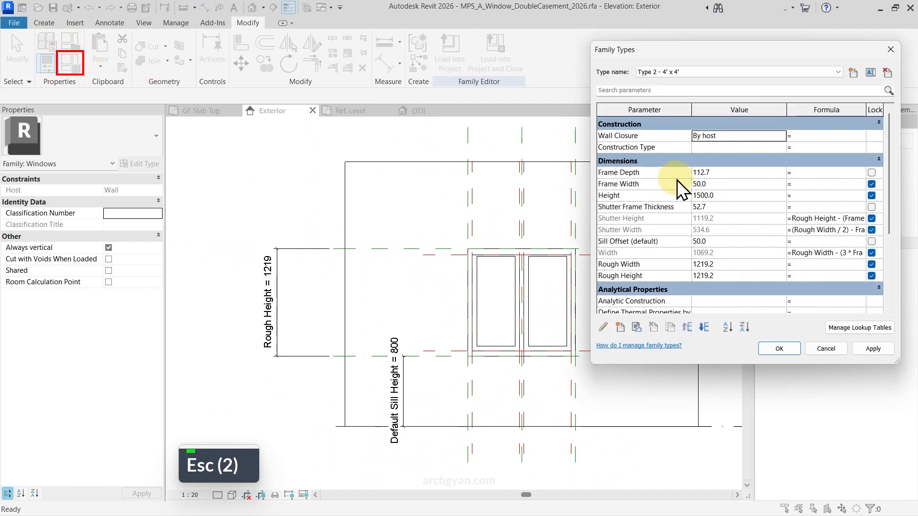
left_click_drag(681, 47, 432, 54)
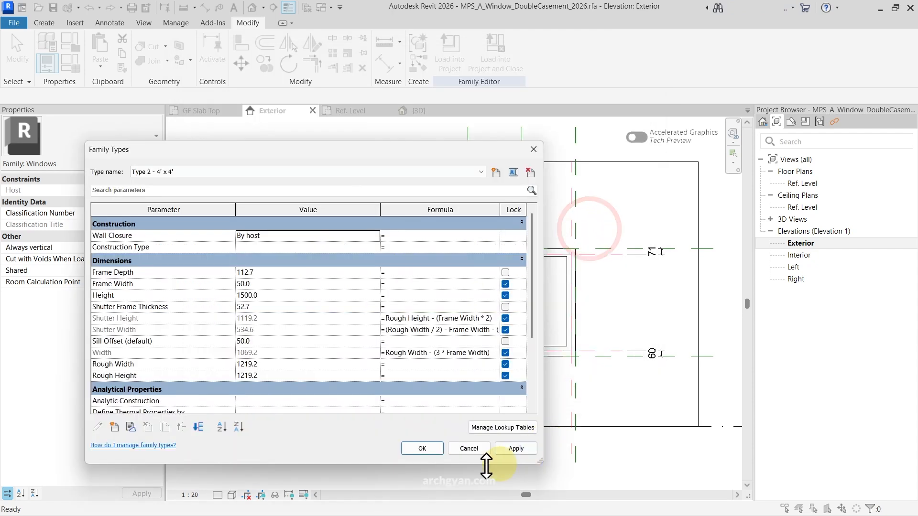
left_click(476, 450)
Label both short vertical dimensions at the head and sill of the frame with the Frame Width parameter.
scroll(516, 326, "down", 2)
scroll(612, 349, "up", 8)
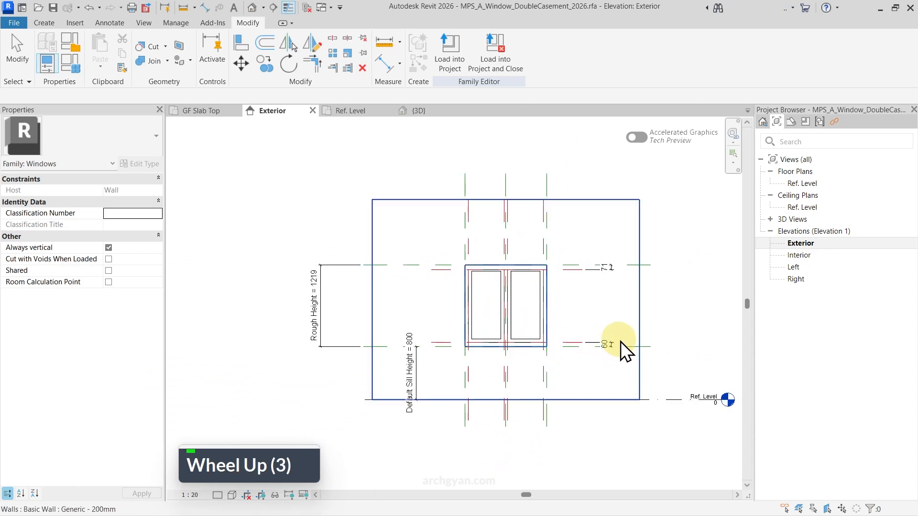
left_click(604, 350)
scroll(535, 363, "down", 4)
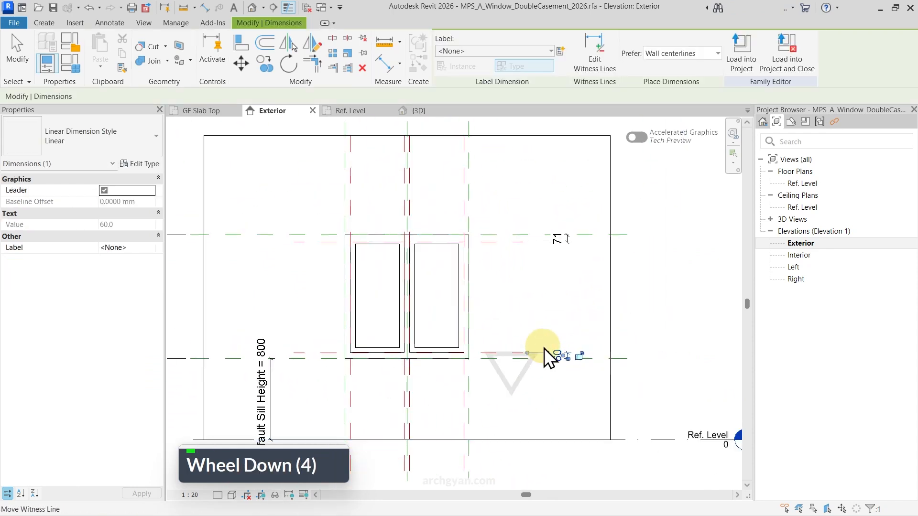
left_click(564, 242, "ctrl")
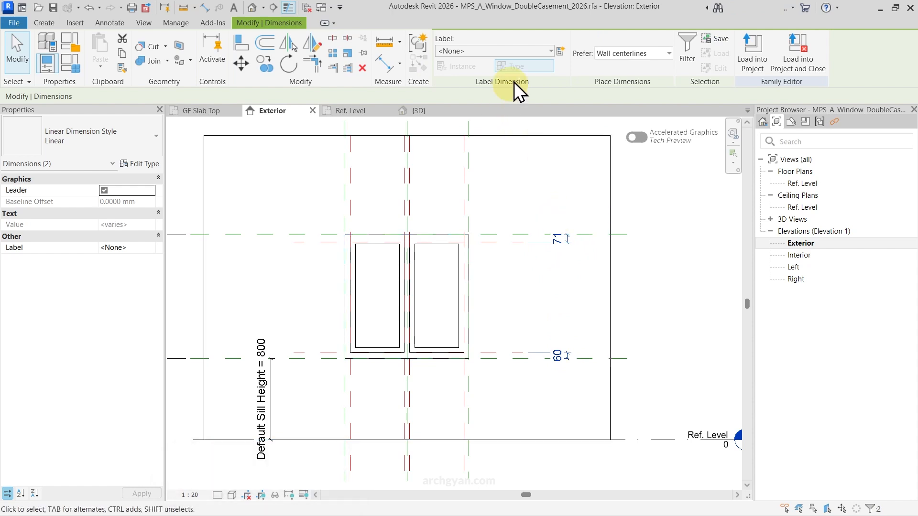
left_click(543, 50)
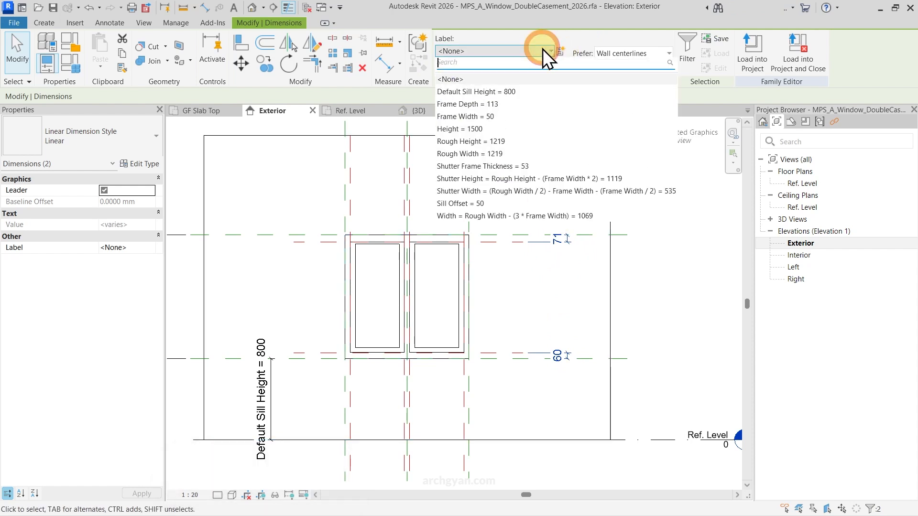
left_click(477, 119)
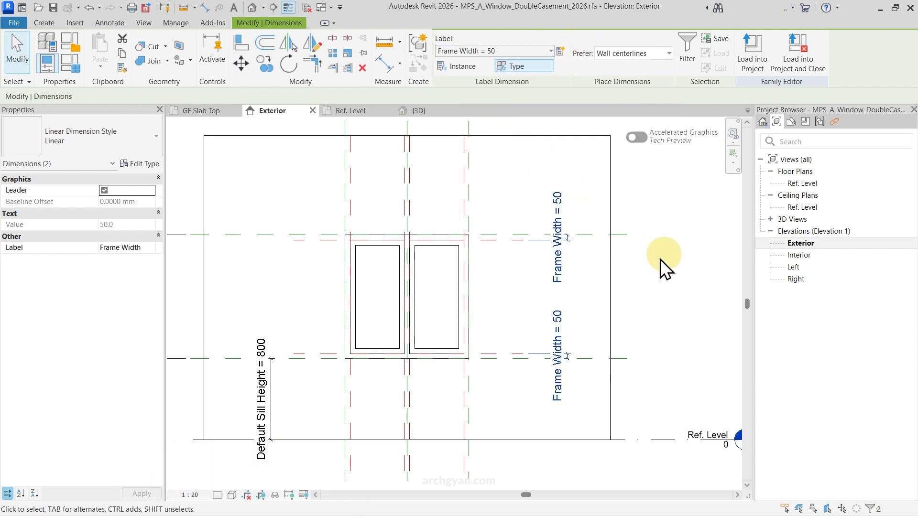
scroll(593, 249, "up", 7)
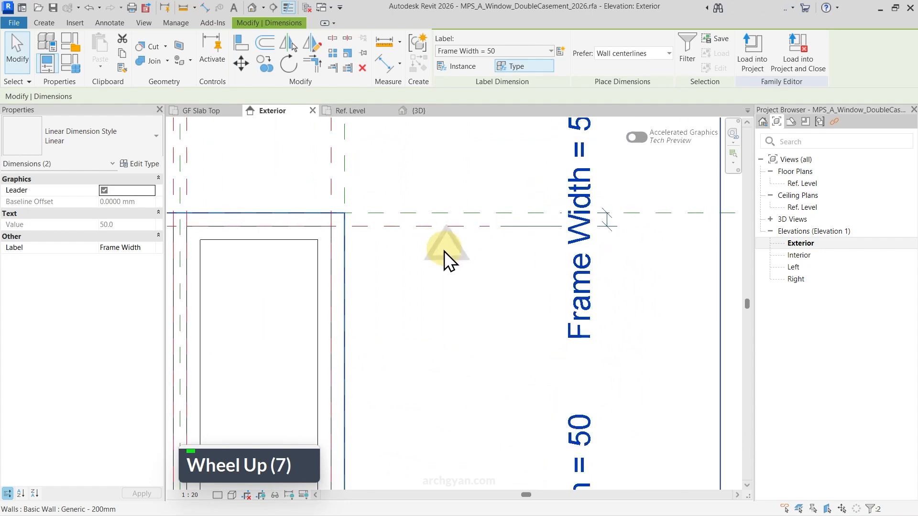
scroll(475, 254, "down", 5)
key("Escape")
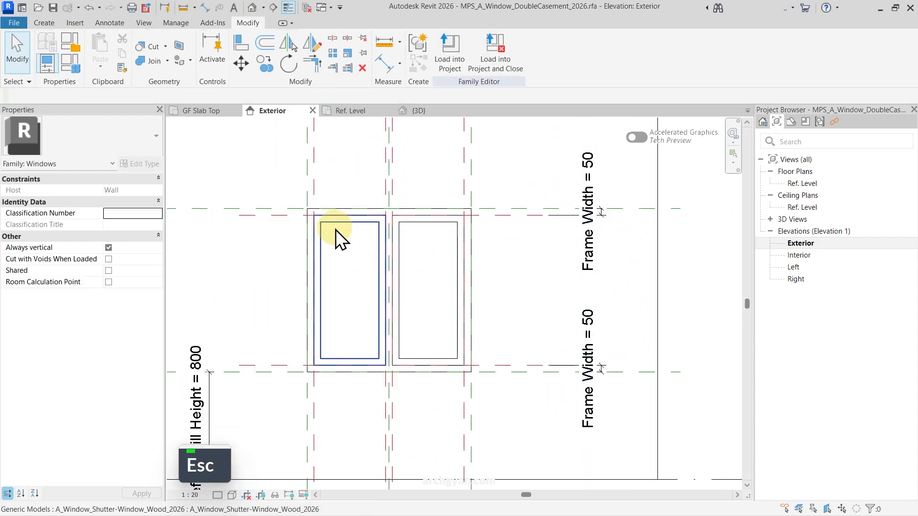
Check how both shutters fit against the frame's inner reference planes in the Exterior elevation.
left_click(335, 229)
key("Escape")
scroll(330, 229, "up", 3)
left_click(323, 225)
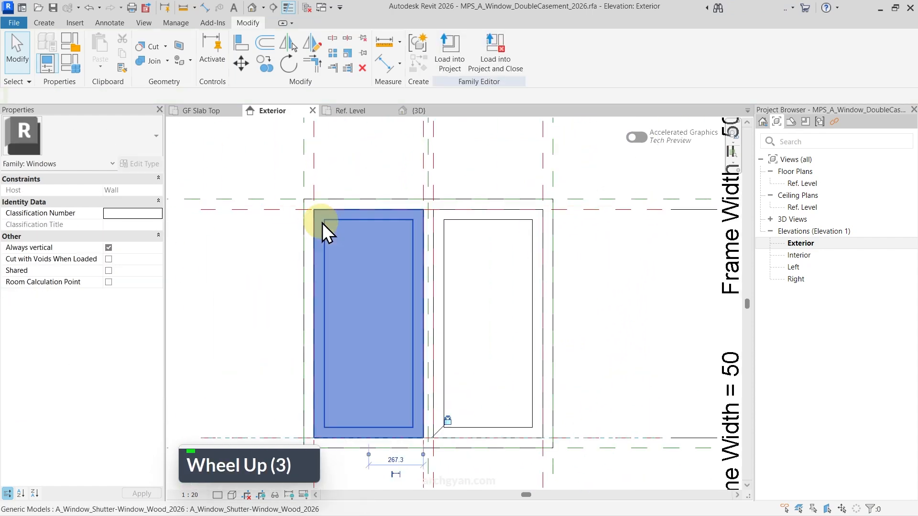
left_click(455, 223)
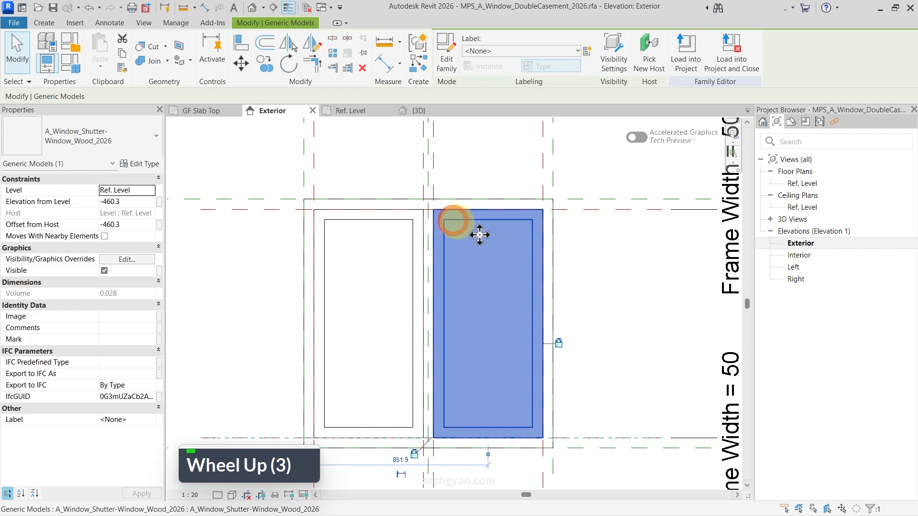
middle_click_drag(461, 231, 508, 324)
scroll(474, 330, "down", 4)
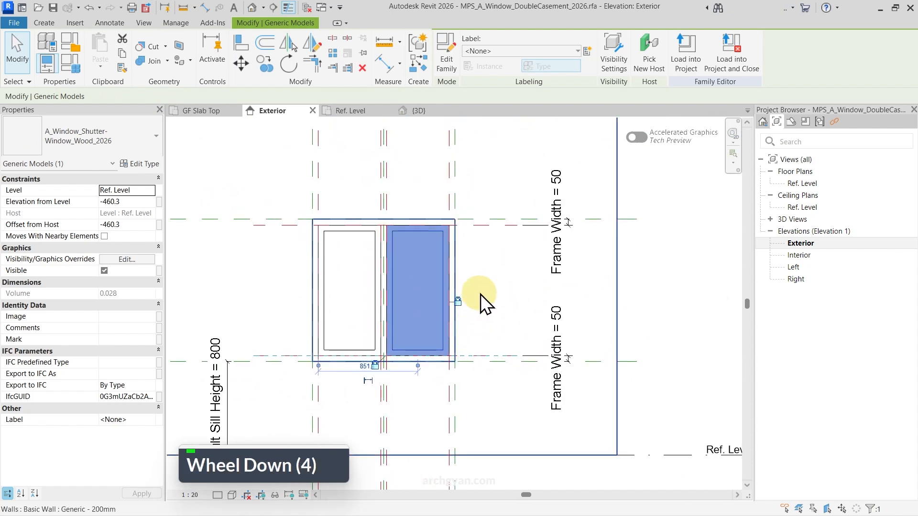
key("Escape")
key("Escape")
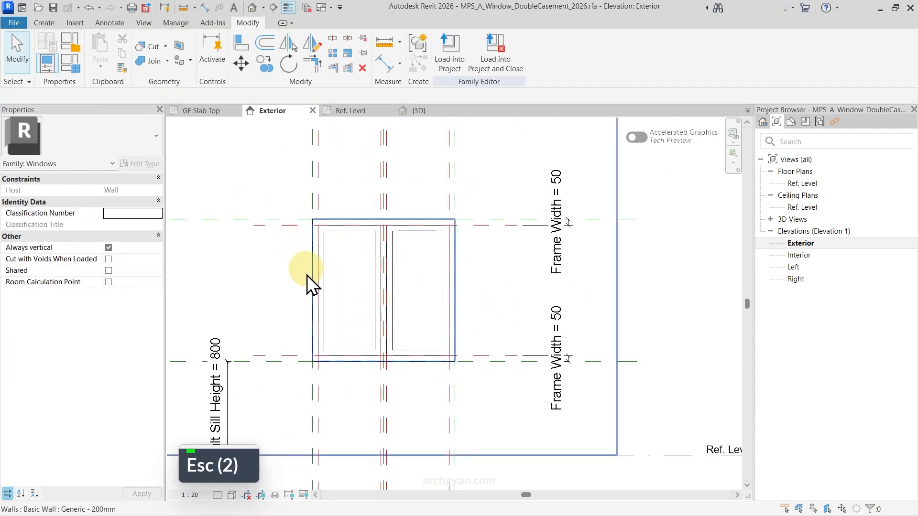
Inspect the frame and both shutters from several angles in the 3D view.
left_click(253, 9)
middle_click_drag(391, 308, 254, 293, "shift")
scroll(414, 340, "up", 3)
middle_click_drag(414, 340, 549, 314, "shift")
scroll(361, 297, "up", 6)
left_click(459, 328)
scroll(460, 328, "down", 5)
key("Escape")
key("Escape")
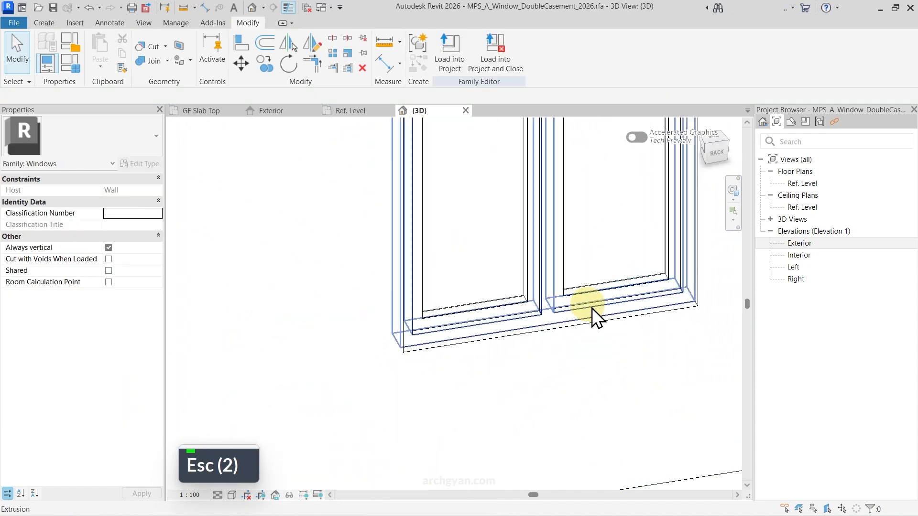
scroll(422, 294, "down", 6)
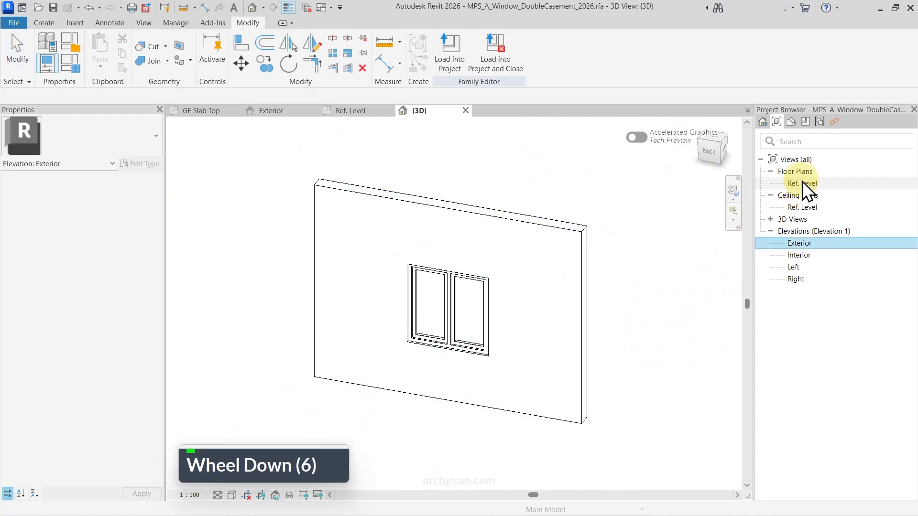
Save the window family with only its Ref. Level view open, and load it into the 11_Create Windows in Revit_Start project without saving the project.
double_click(802, 183)
scroll(521, 297, "down", 6)
key("ctrl+s")
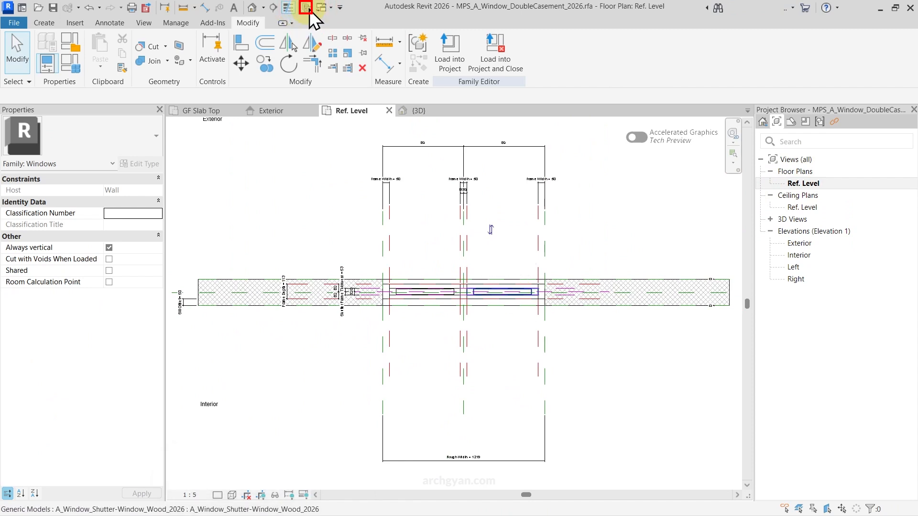
left_click(452, 48)
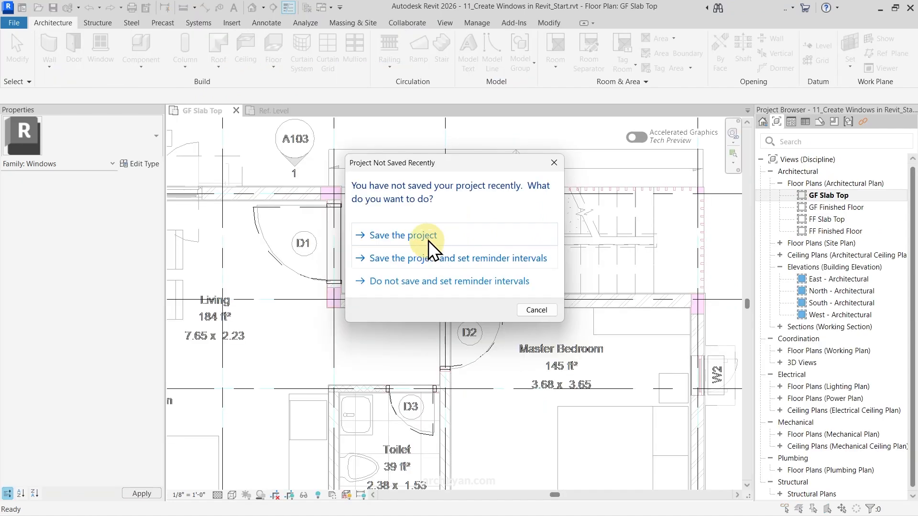
left_click(555, 161)
Place MPS_A_Window_DoubleCasement_2026 windows of Type 1 - 5' x 5' in the walls at the W1 and W3 marks.
scroll(355, 183, "up", 8)
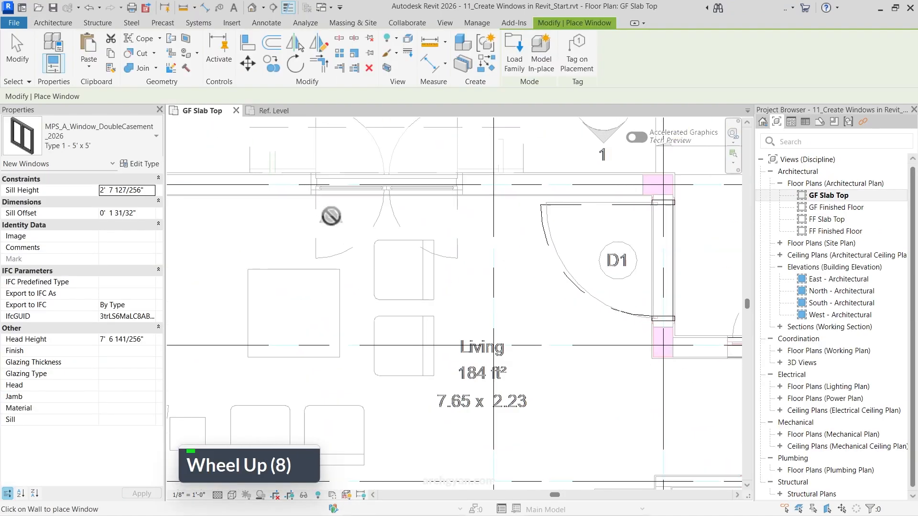
middle_click_drag(381, 209, 421, 349)
scroll(393, 310, "up", 5)
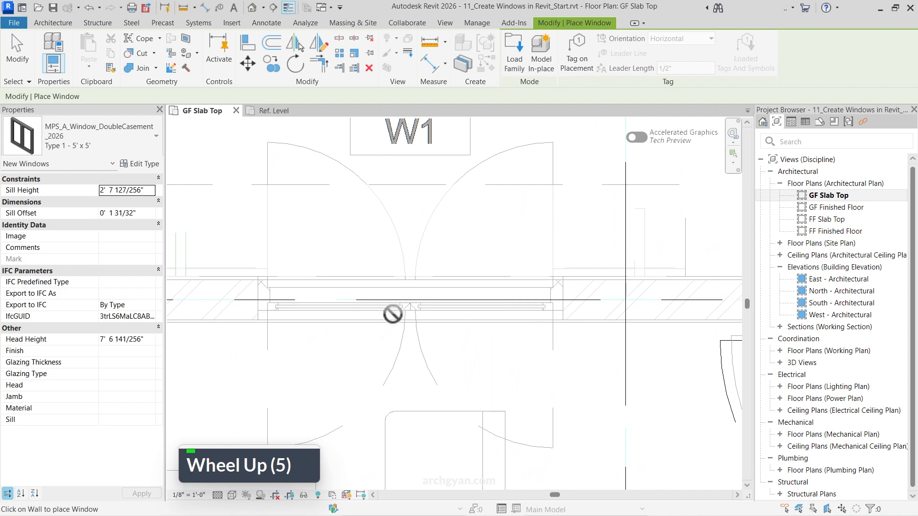
left_click(404, 318)
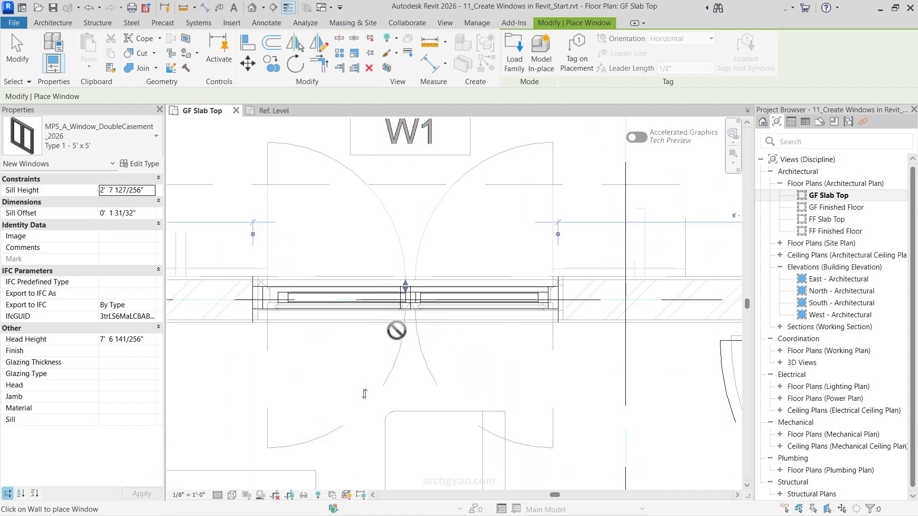
scroll(397, 330, "down", 6)
middle_click_drag(345, 250, 432, 104)
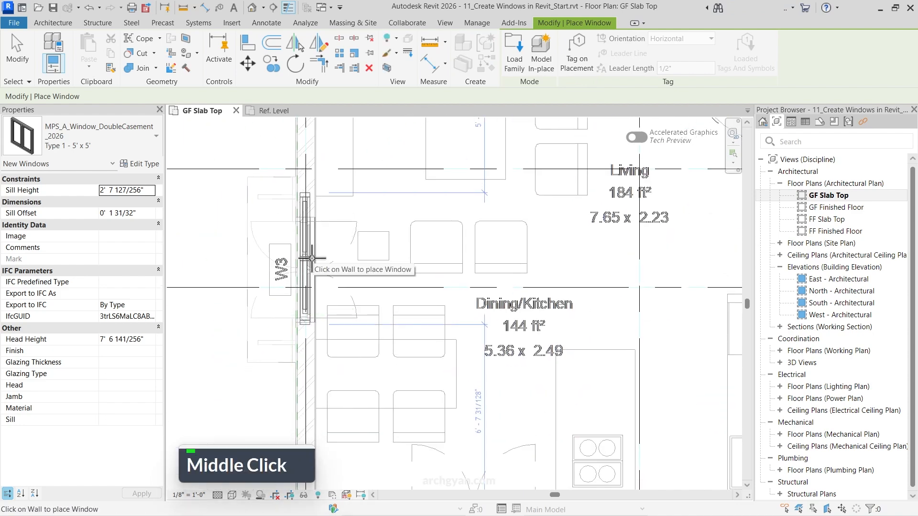
key("Escape")
key("Escape")
Flip the facing of the W3 window so its exterior side points out of the house.
left_click(310, 211)
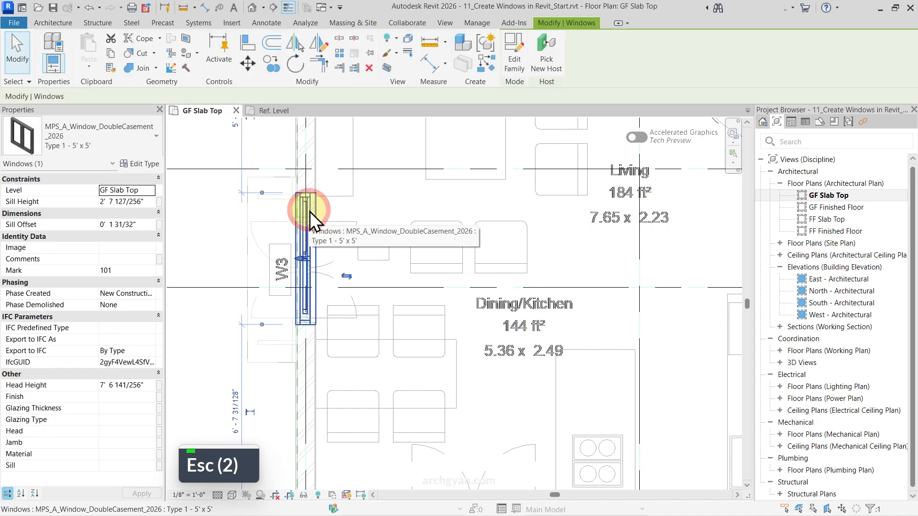
scroll(387, 316, "up", 4)
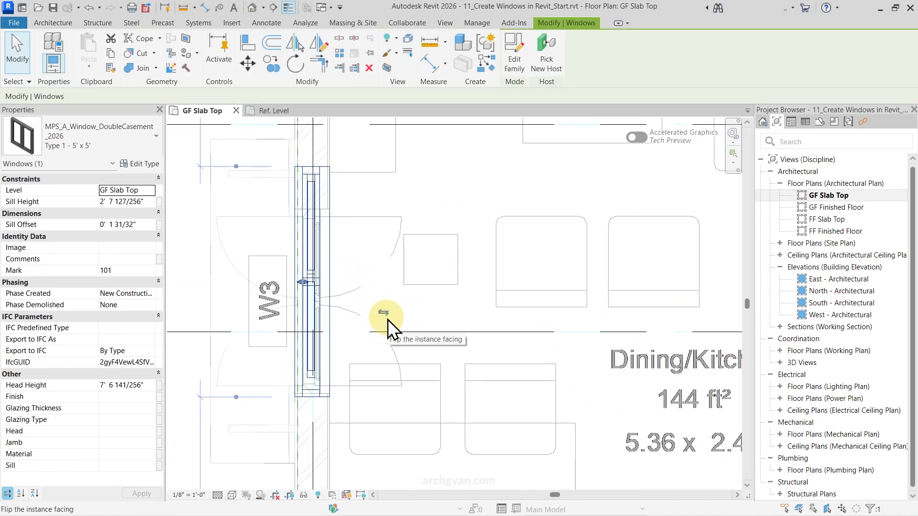
scroll(388, 333, "down", 4)
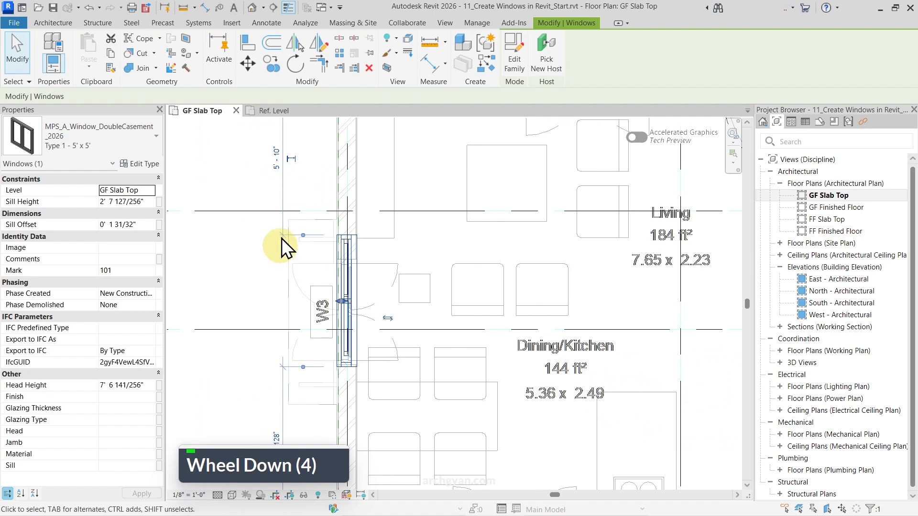
scroll(361, 316, "up", 3)
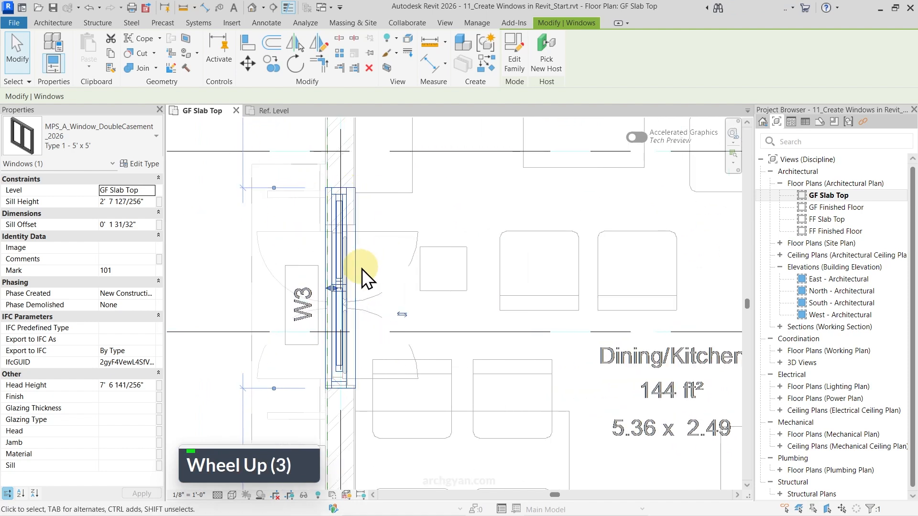
left_click(400, 314)
key("Escape")
Align the left edge of the W1 window with the opening edge drawn in the underlying CAD plan.
scroll(343, 328, "down", 6)
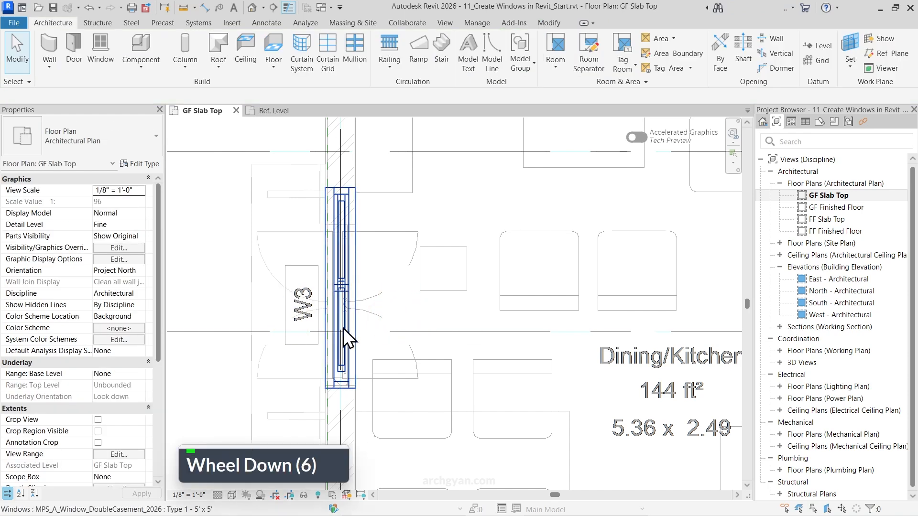
middle_click_drag(464, 261, 432, 338)
left_click(462, 242)
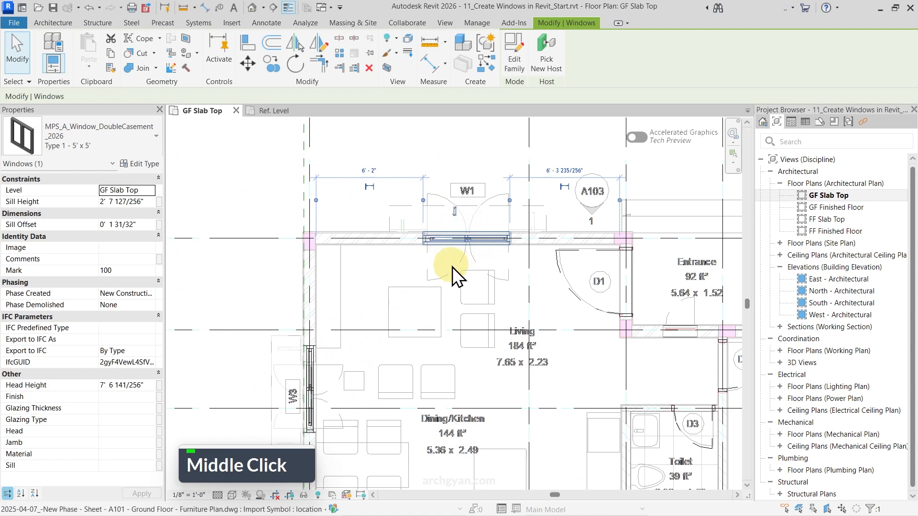
key("Escape")
scroll(420, 258, "up", 5)
scroll(349, 248, "up", 5)
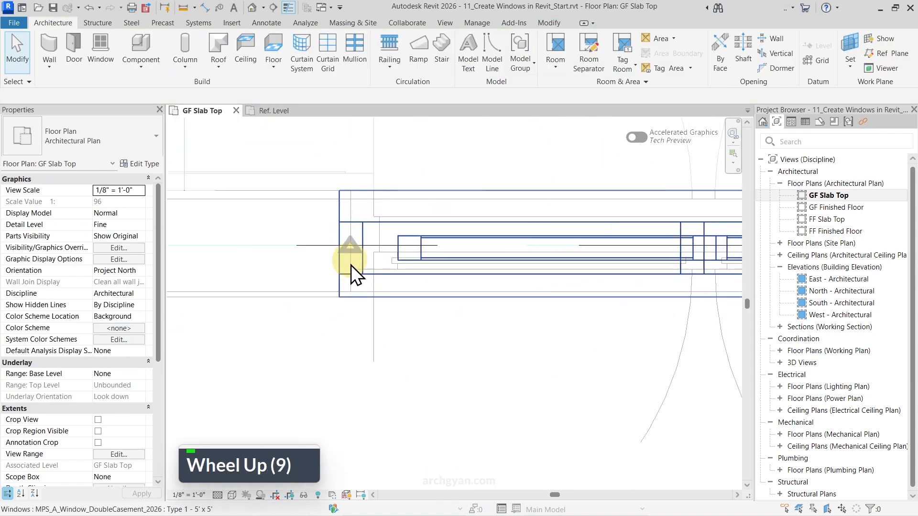
key("a")
key("l")
key("Escape")
key("Escape")
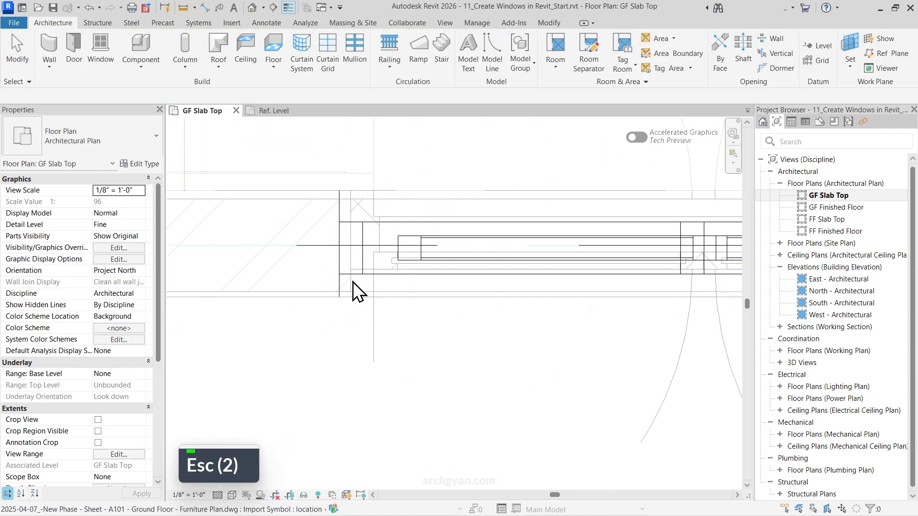
key("a")
key("l")
left_click(348, 282)
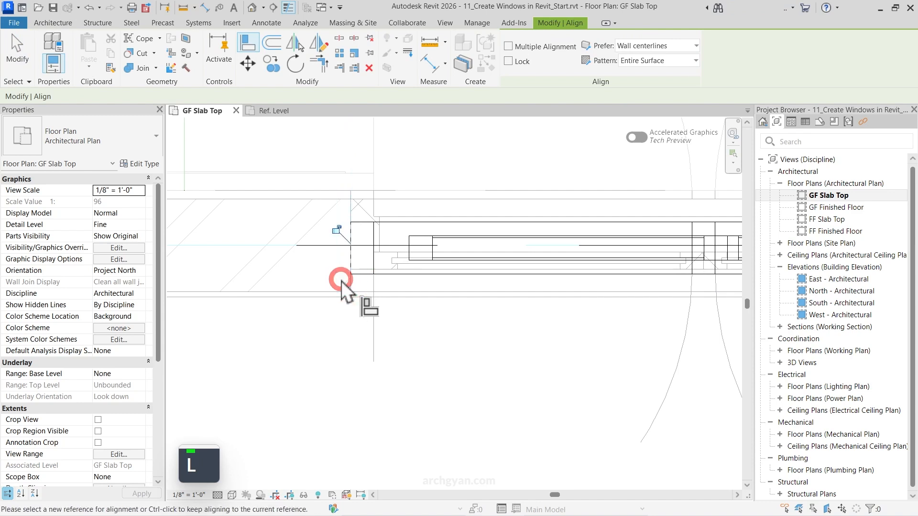
Change the W3 window to Type 2 - 4' x 4' of the MPS_A_Window_DoubleCasement_2026 family.
scroll(296, 286, "down", 7)
middle_click_drag(431, 311, 534, 263)
scroll(417, 335, "down", 6)
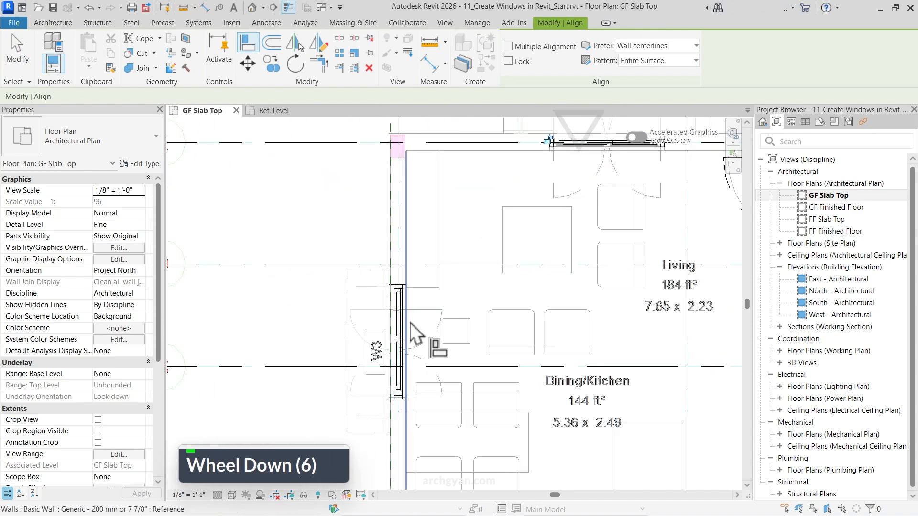
scroll(416, 325, "up", 6)
middle_click_drag(415, 314, 455, 220)
key("Escape")
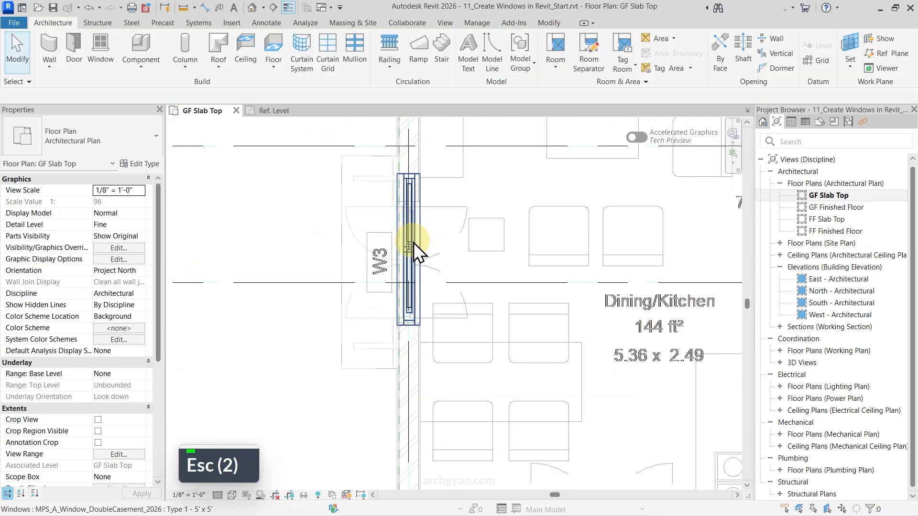
left_click(412, 242)
left_click(98, 152)
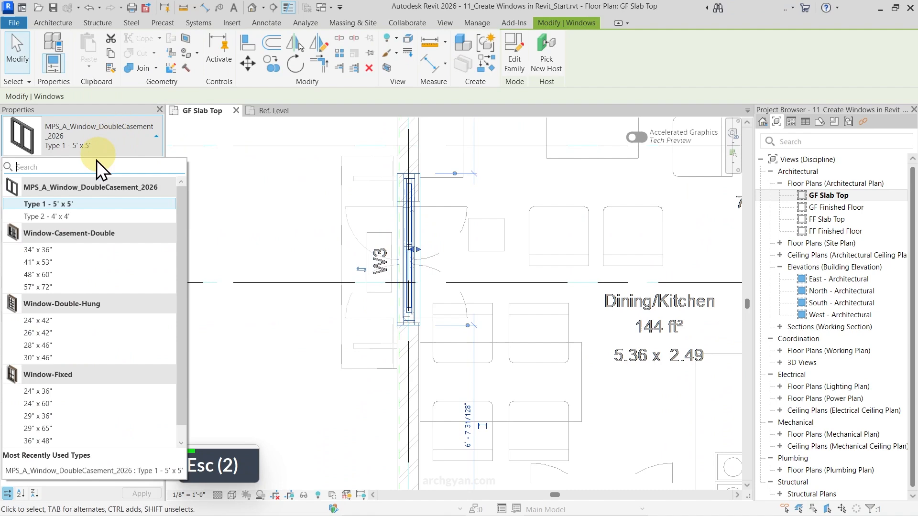
left_click(62, 218)
key("Escape")
key("Escape")
Align the lower edge of the W3 window with the opening edge drawn in the underlying CAD plan.
scroll(413, 319, "up", 5)
scroll(430, 332, "up", 4)
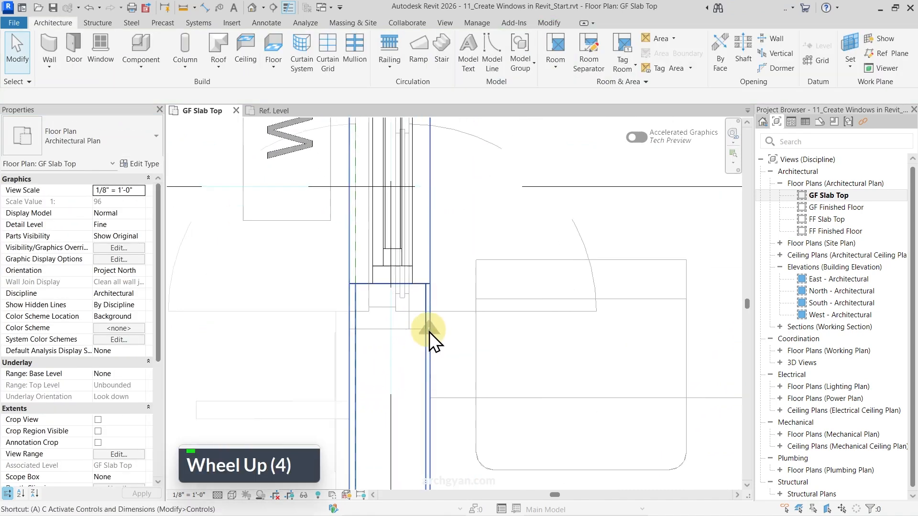
key("a")
key("l")
scroll(389, 331, "up", 1)
left_click(346, 331)
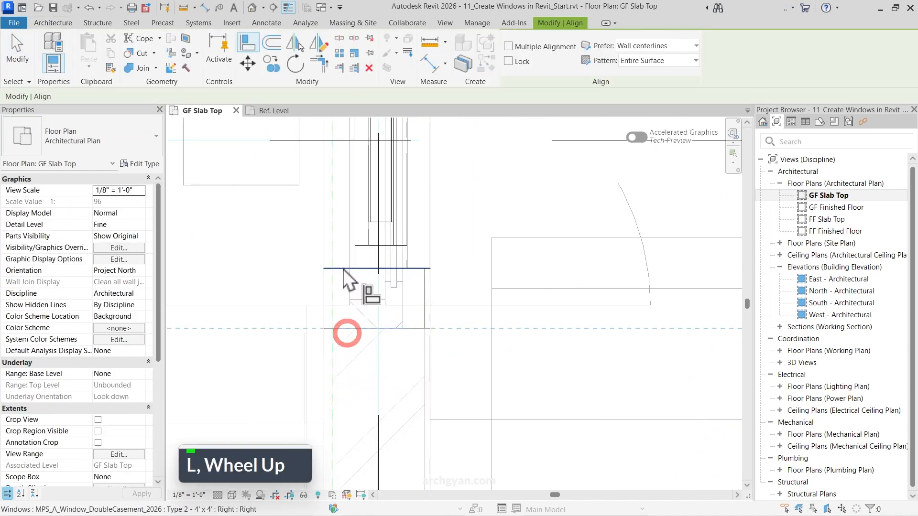
left_click(343, 268)
scroll(376, 354, "down", 10)
key("Escape")
key("Escape")
Examine how the W3 and W1 windows sit in their walls against the CAD plan.
left_click(380, 247)
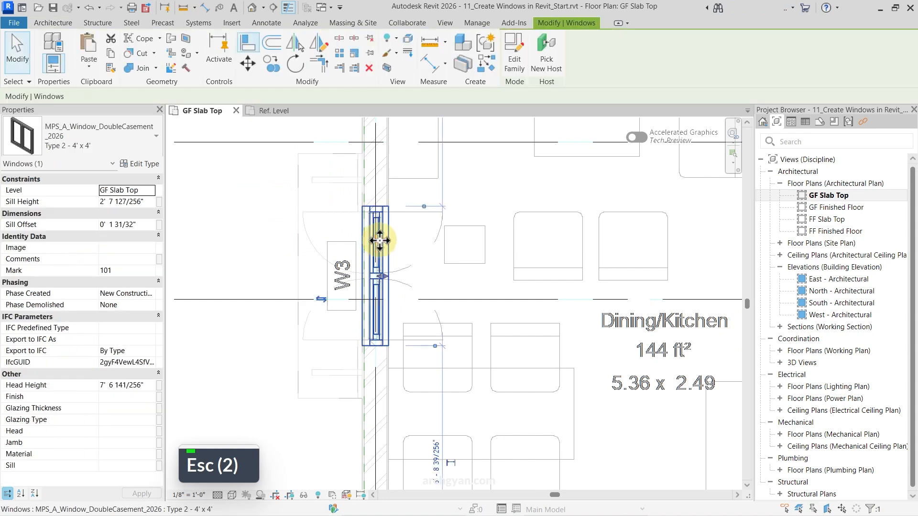
scroll(381, 240, "up", 5)
scroll(375, 284, "down", 5)
key("Escape")
left_click(426, 289)
middle_click_drag(429, 292, 338, 359)
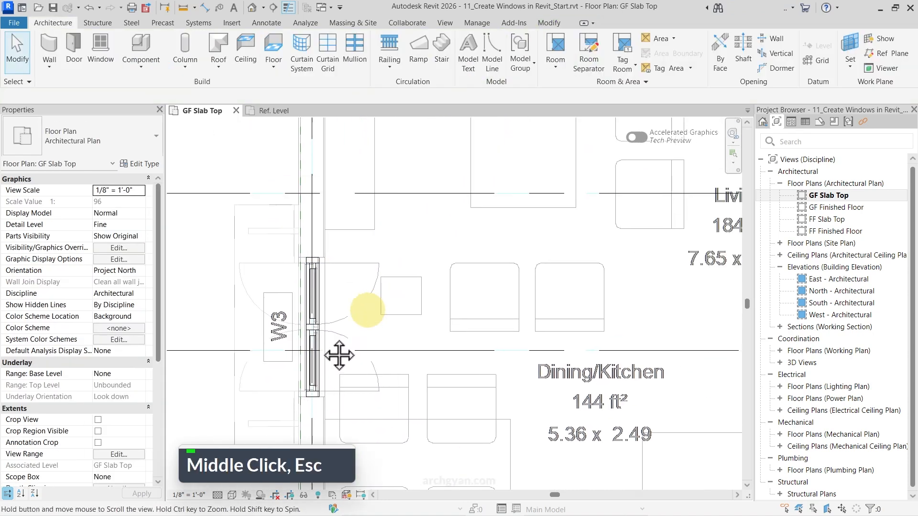
scroll(424, 334, "down", 5)
scroll(415, 220, "up", 5)
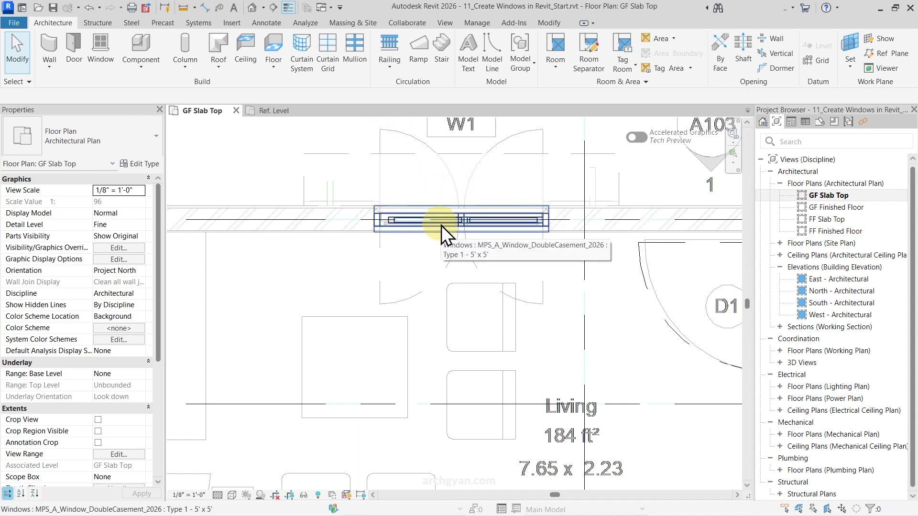
middle_click_drag(466, 253, 435, 308)
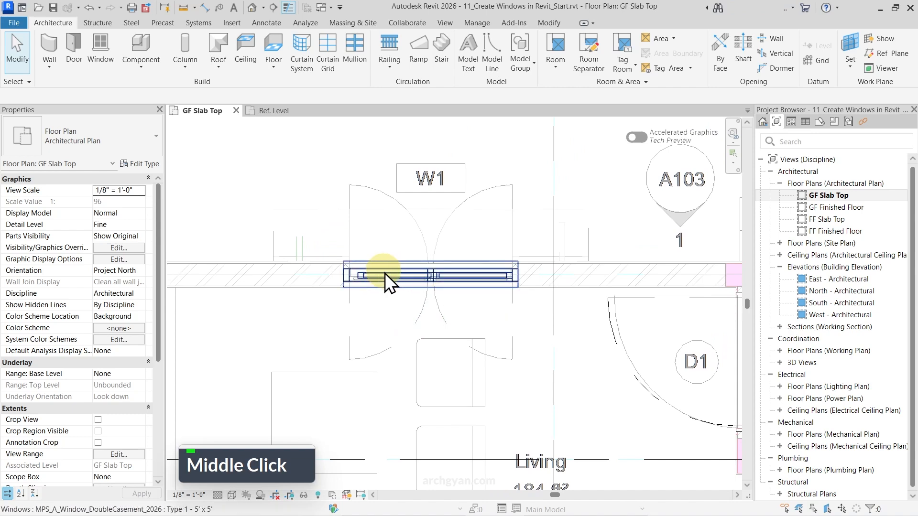
Open the project's default 3D view at the placed windows and set its visual style to Shaded.
left_click(251, 8)
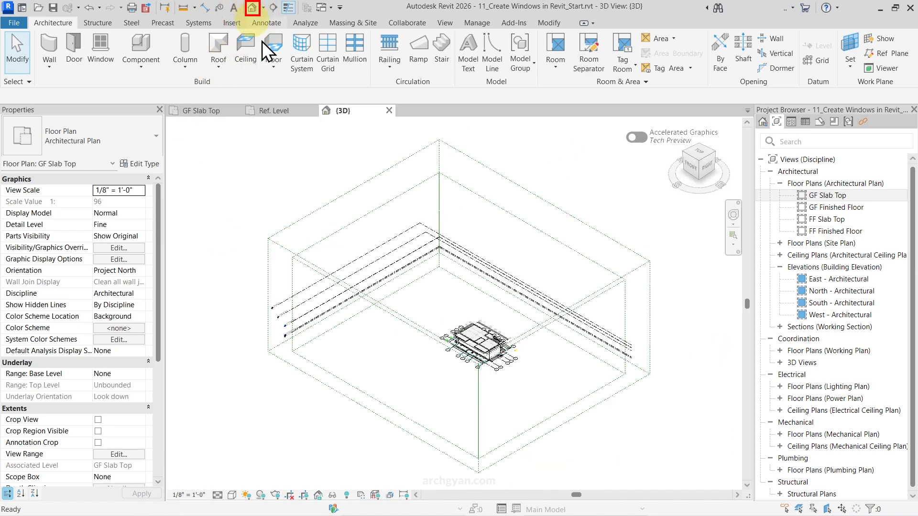
scroll(506, 359, "up", 14)
middle_click_drag(413, 351, 362, 317, "shift")
scroll(386, 287, "up", 4)
scroll(377, 241, "up", 8)
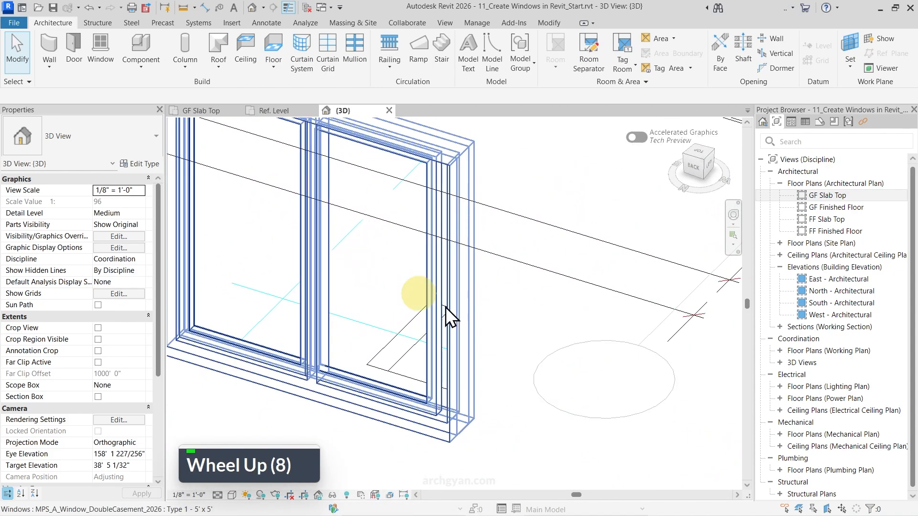
left_click(731, 400)
scroll(461, 322, "down", 3)
left_click(232, 496)
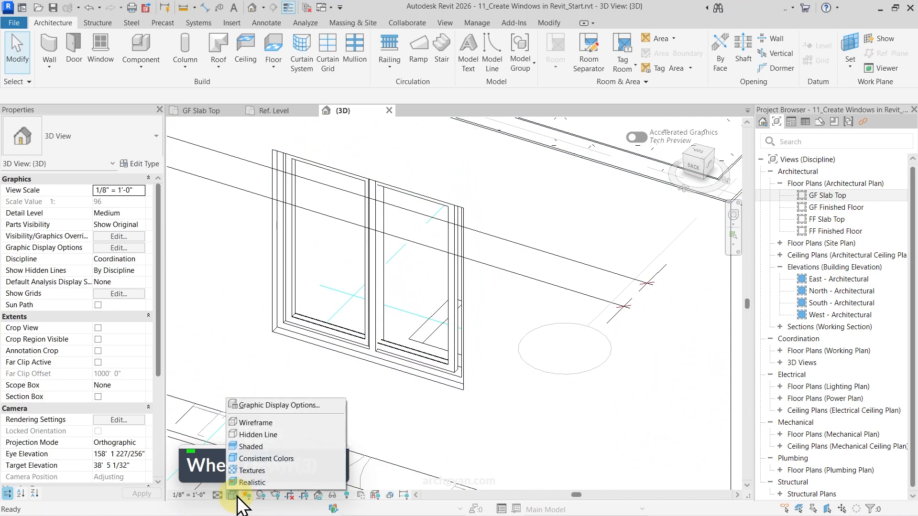
left_click(246, 449)
Inspect the W1 window's frame and shutters from several angles in the shaded 3D view for gaps.
scroll(306, 354, "down", 2)
mouse_move(305, 355)
middle_mouse_down("shift")
mouse_move(595, 425)
mouse_move(429, 276)
middle_mouse_up("shift")
scroll(466, 277, "up", 7)
key("Escape")
key("Escape")
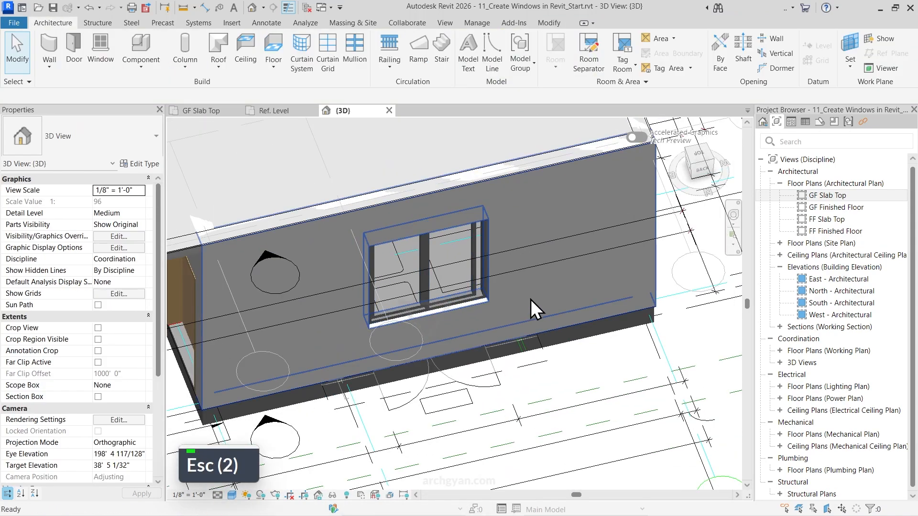
middle_click_drag(531, 299, 415, 292, "shift")
middle_click_drag(415, 291, 406, 268, "shift")
middle_click_drag(406, 335, 449, 352, "shift")
scroll(434, 326, "up", 5)
key("Escape")
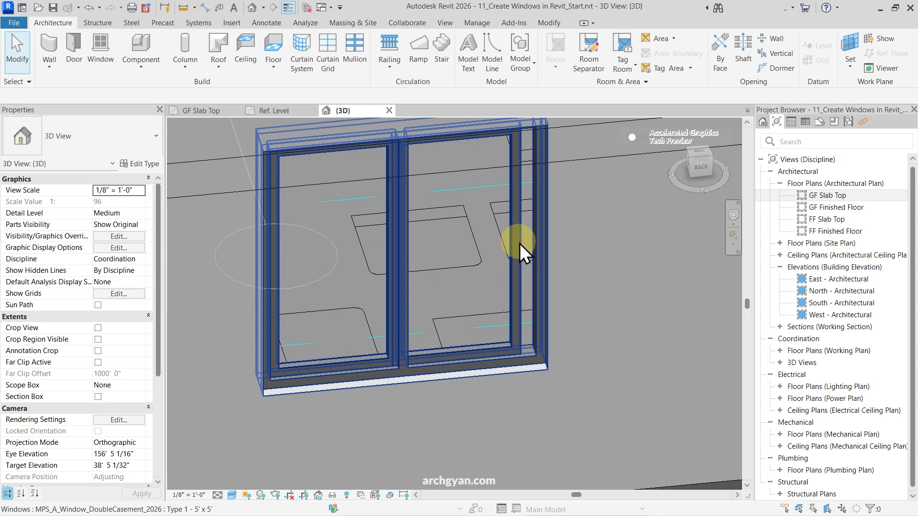
scroll(519, 247, "up", 5)
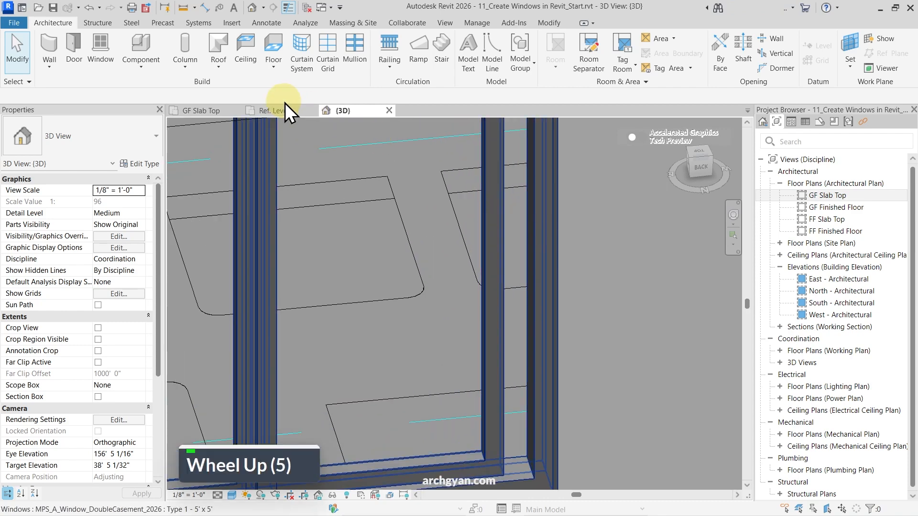
Open the window family's Exterior elevation and check the alignment locks on both shutters.
left_click(261, 111)
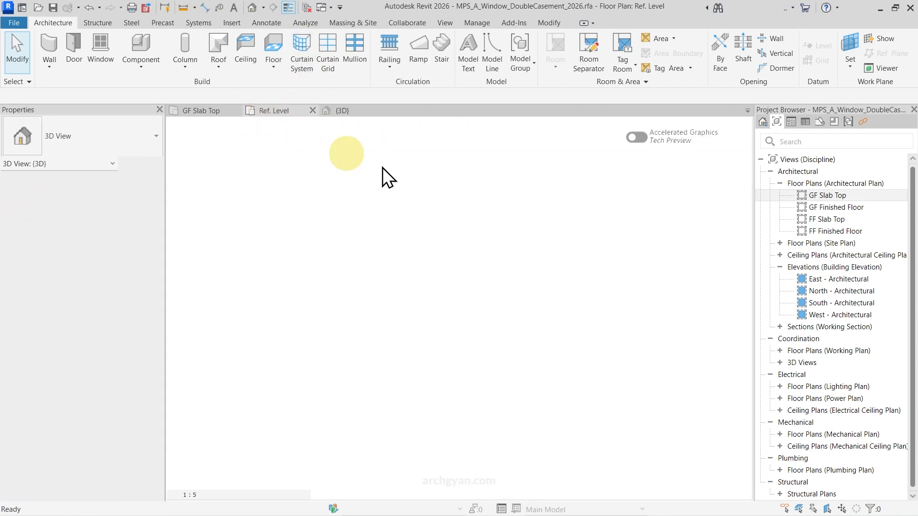
double_click(801, 242)
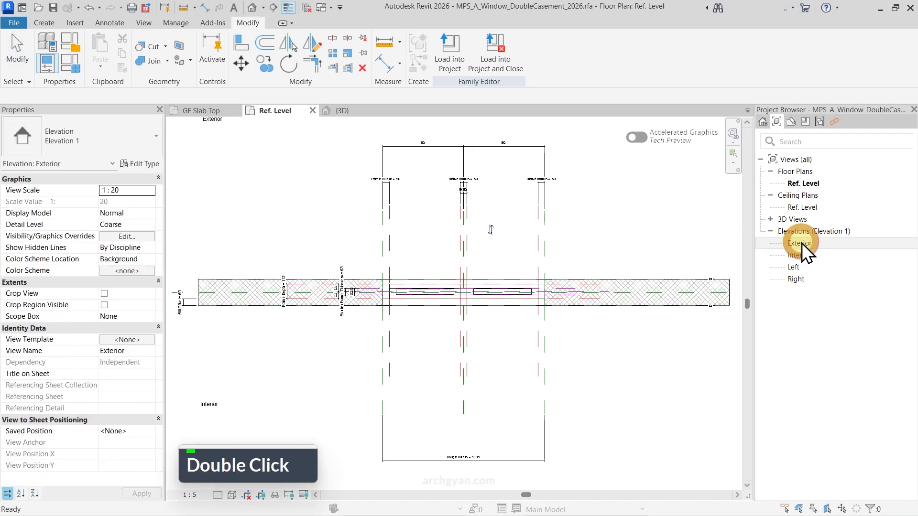
left_click(446, 302)
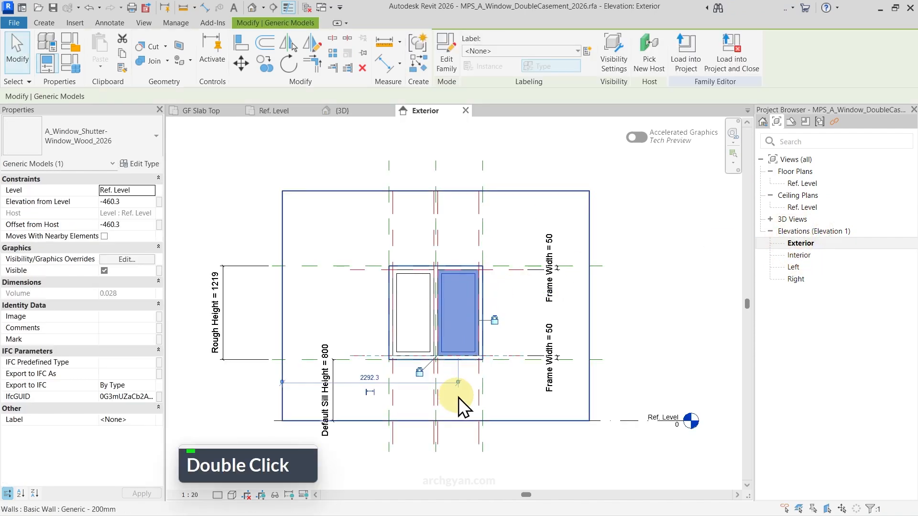
scroll(458, 387, "up", 4)
left_click(348, 282)
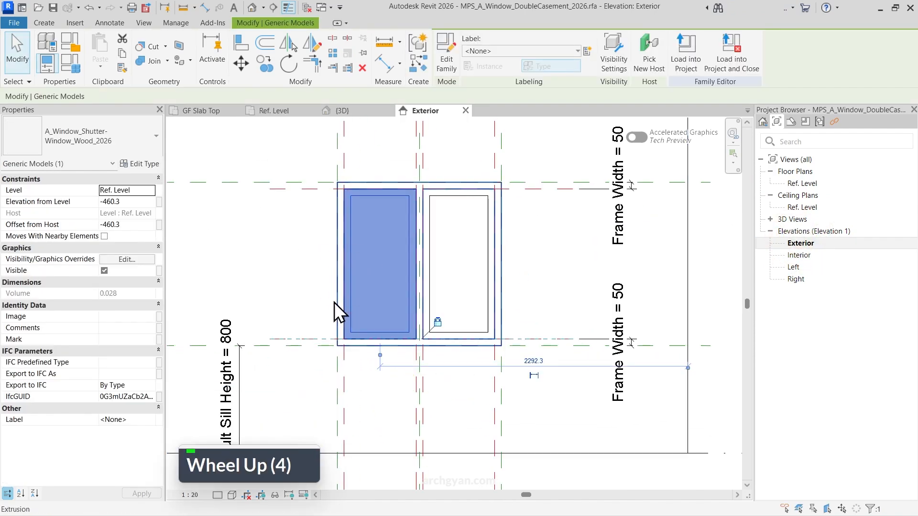
scroll(340, 301, "up", 3)
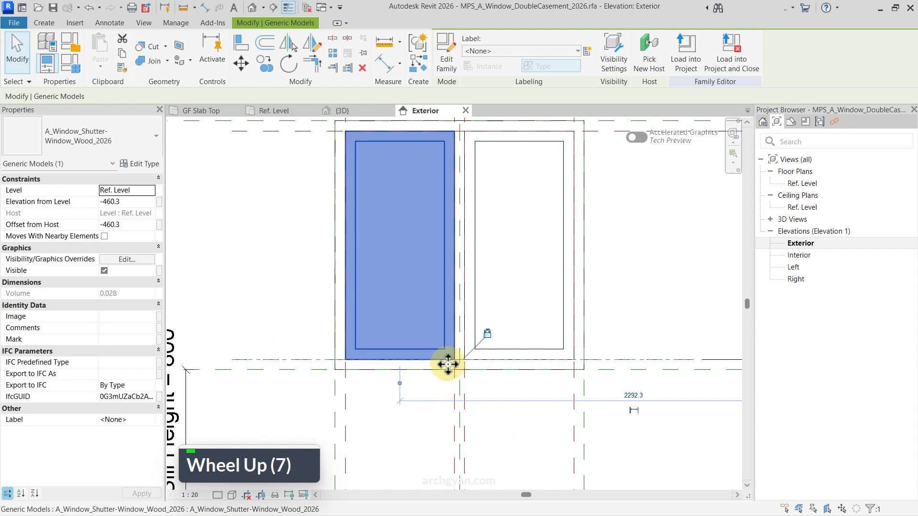
scroll(387, 249, "down", 2)
Align the left shutter's outer edge with the frame's inner reference plane and lock the alignment.
key("a")
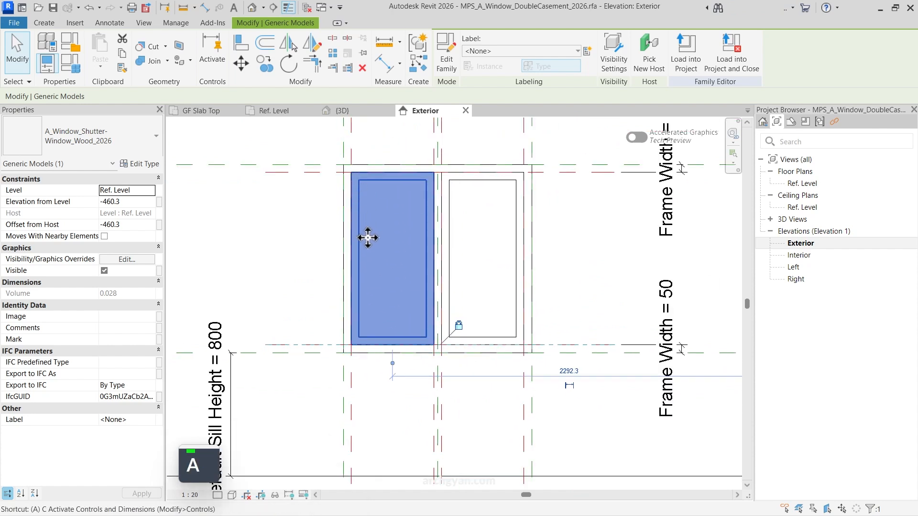
key("l")
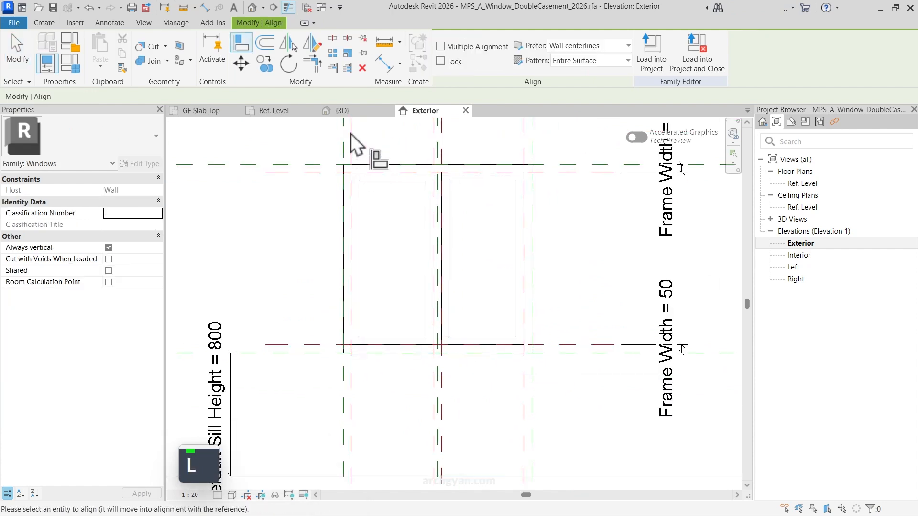
left_click(353, 228)
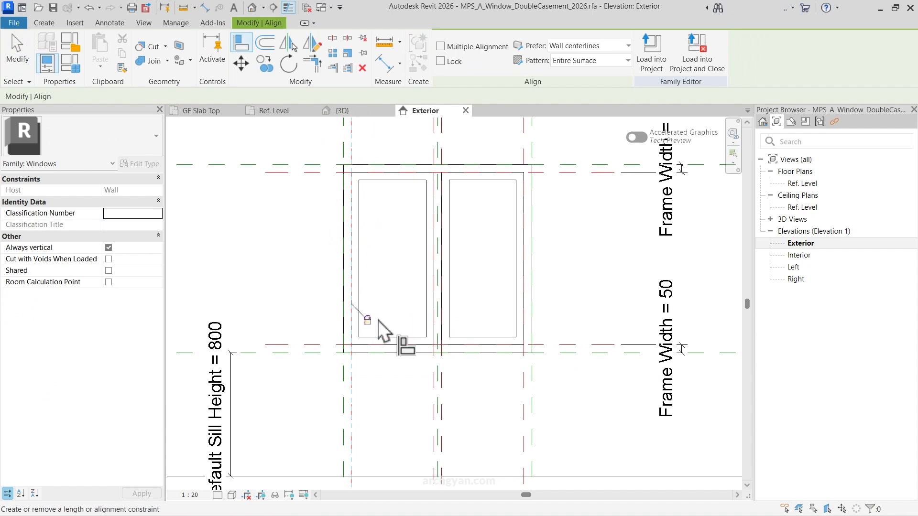
key("Escape")
key("Escape")
Load the window family into the project again, overwriting the existing version, and inspect both windows in the 3D view.
left_click(447, 53)
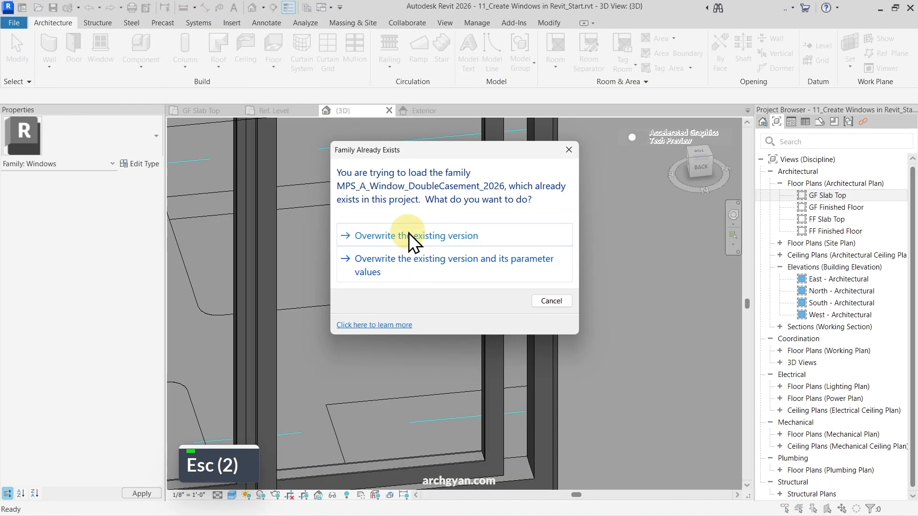
left_click(408, 235)
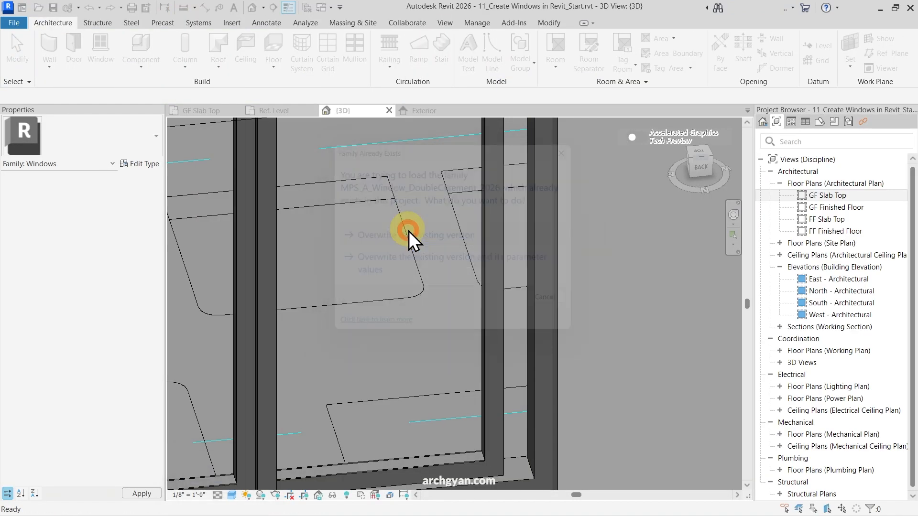
scroll(518, 299, "down", 5)
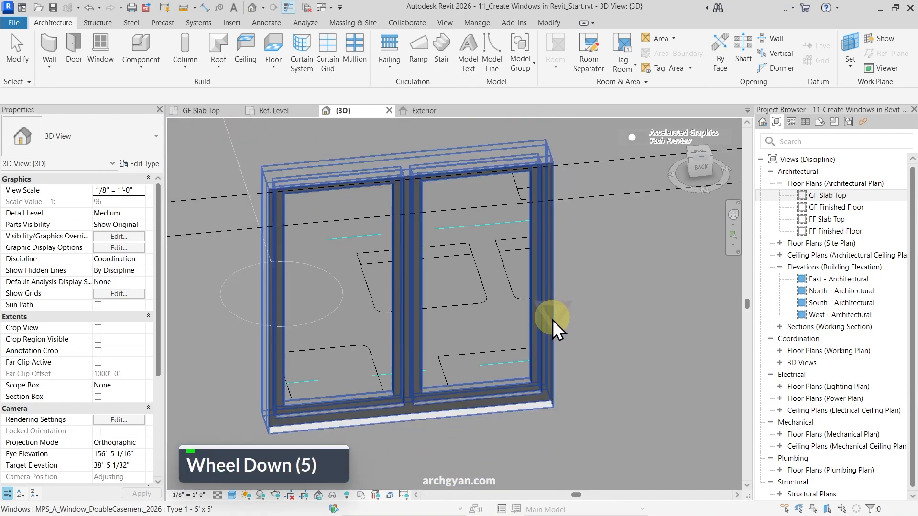
middle_click_drag(553, 317, 465, 342, "shift")
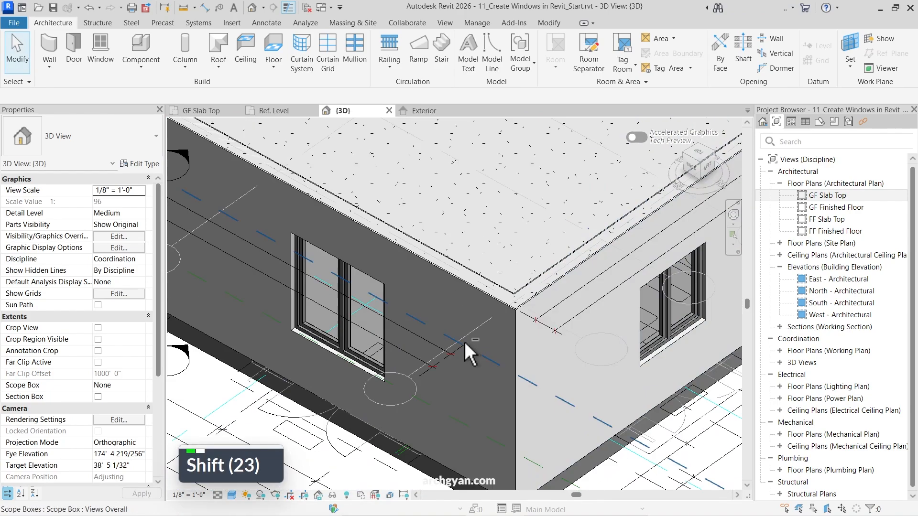
scroll(338, 317, "up", 5)
middle_click(336, 306)
key("Escape")
key("Escape")
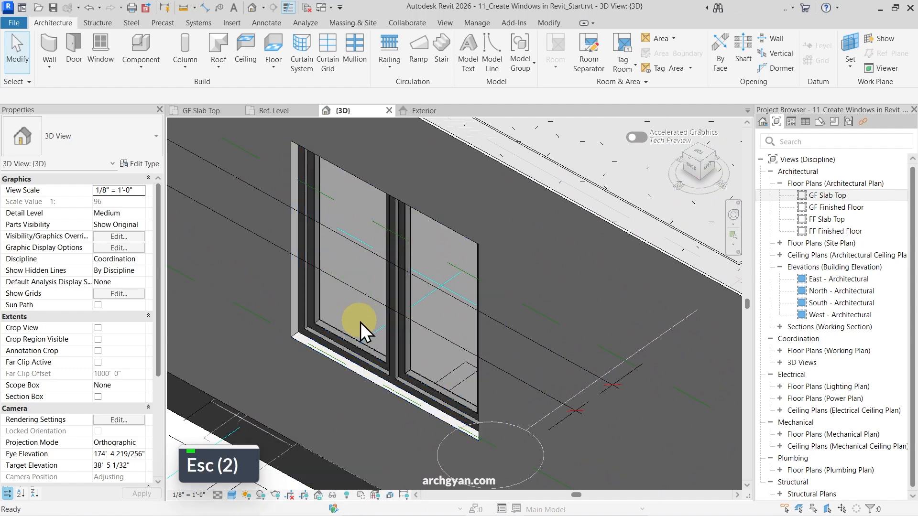